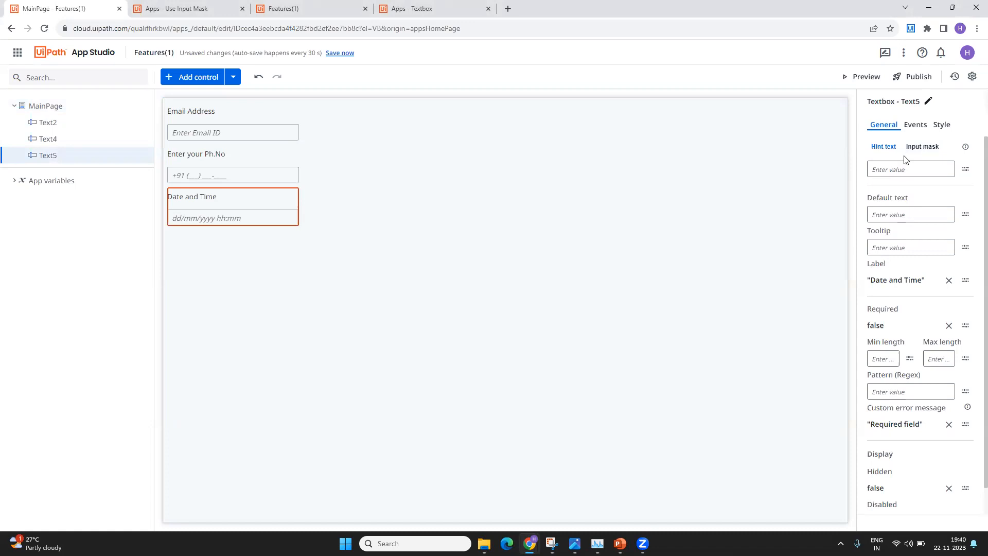
- Check Text5's input mask, select the Text4 phone textbox, and start a preview of the form
left_click(912, 150)
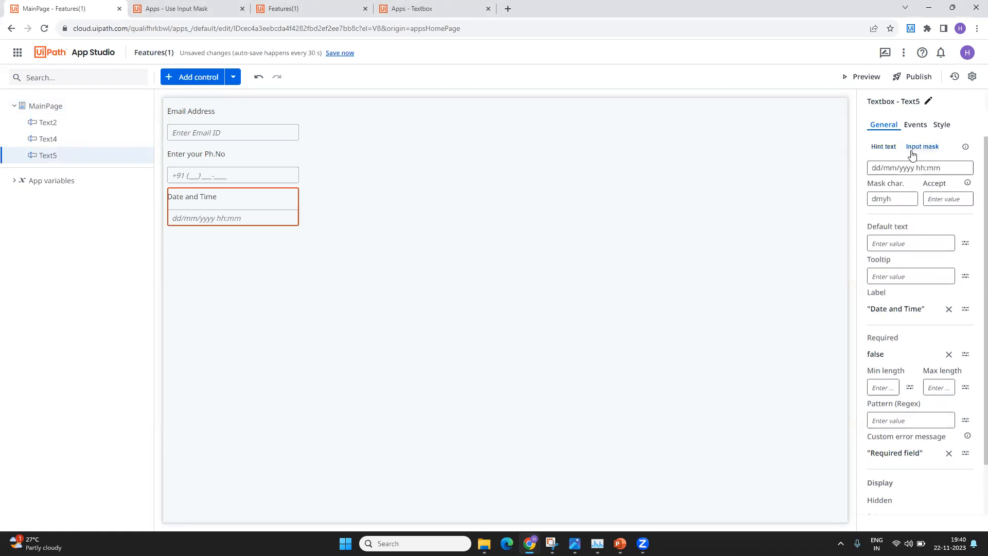
left_click(251, 170)
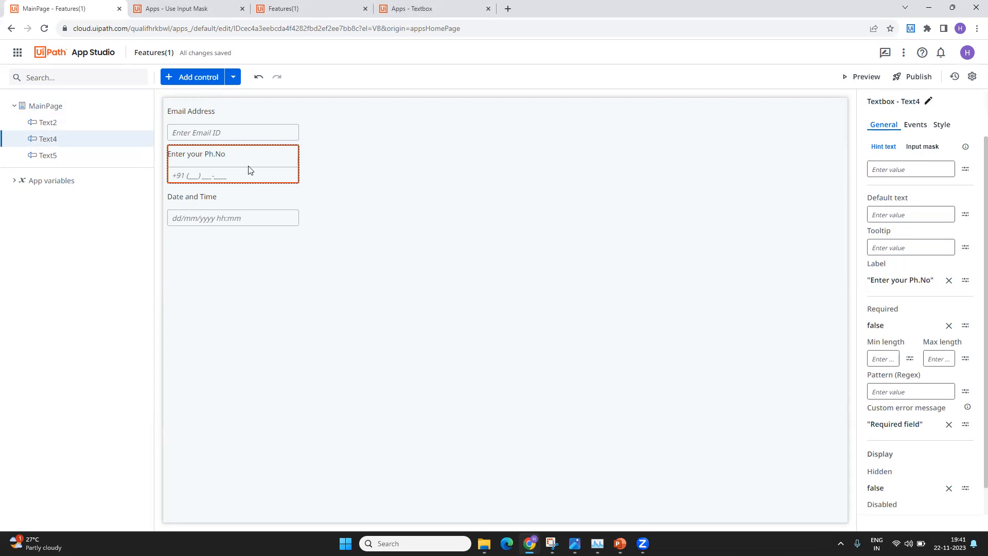
left_click(836, 77)
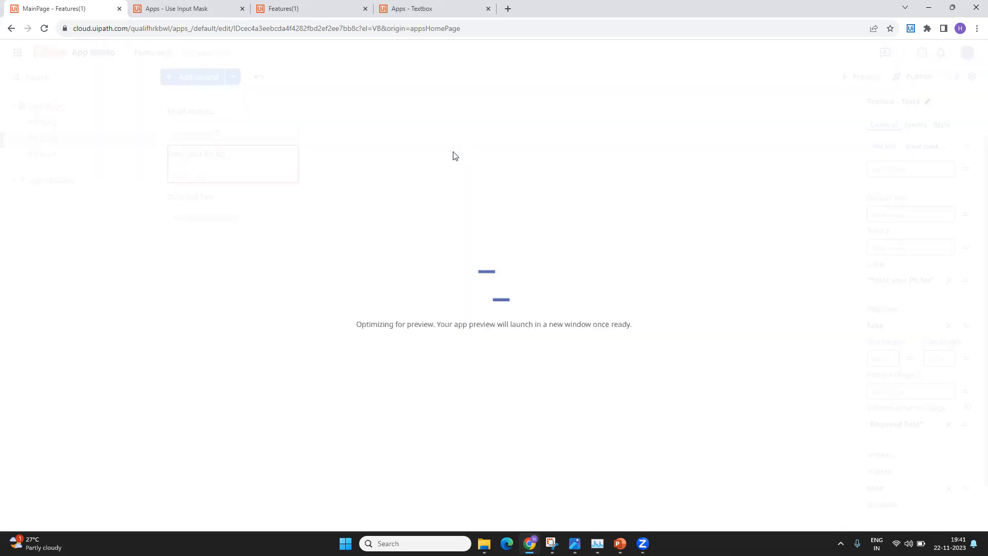
- Select and deselect parts of the preview phone field's +91 (___) ___-____ mask to test it
left_click(213, 9)
left_click(86, 4)
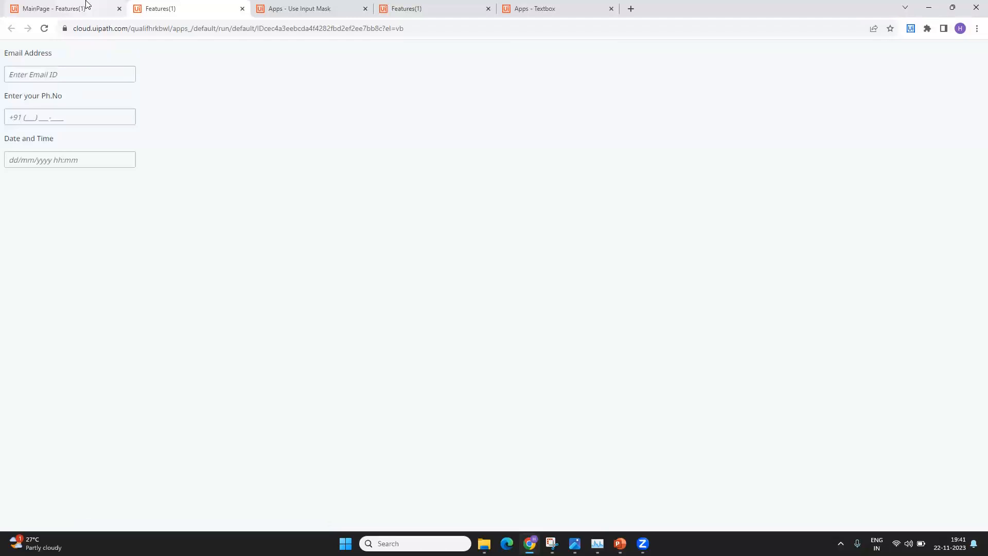
left_click(77, 120)
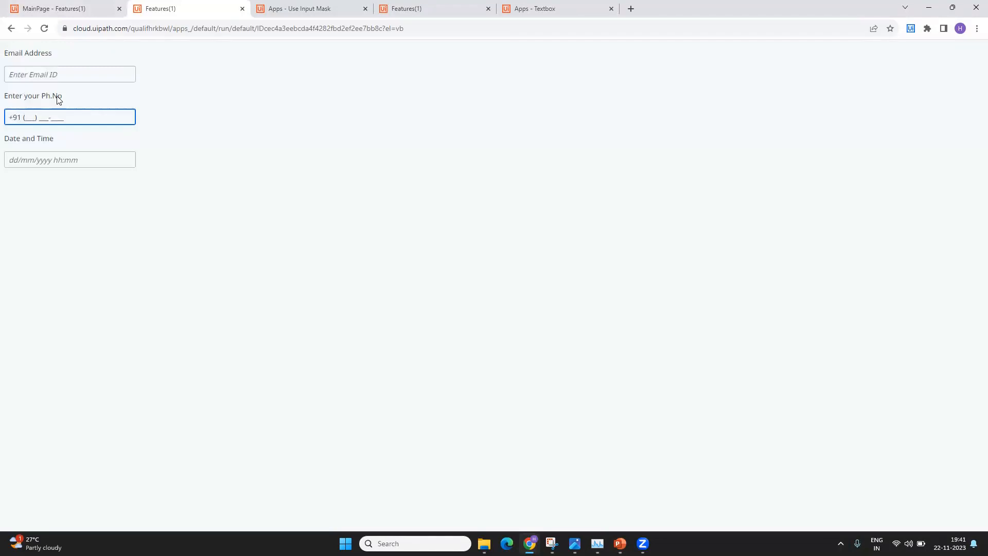
left_click_drag(9, 116, 89, 120)
left_click(31, 119)
double_click(14, 119)
left_click(15, 119)
left_click_drag(22, 119, 157, 122)
left_click(45, 117)
left_click_drag(17, 116, 9, 117)
left_click(30, 118)
- Select and delete part of the Date and Time field's mask, then refocus the phone field
left_click_drag(79, 161, 1, 159)
left_click(38, 162)
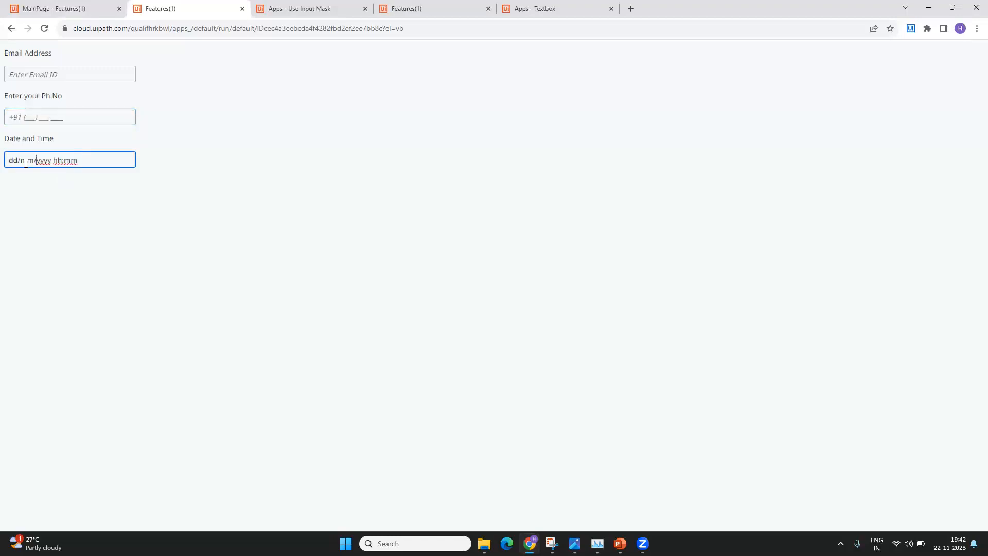
left_click_drag(21, 164, 95, 165)
key("BackSpace")
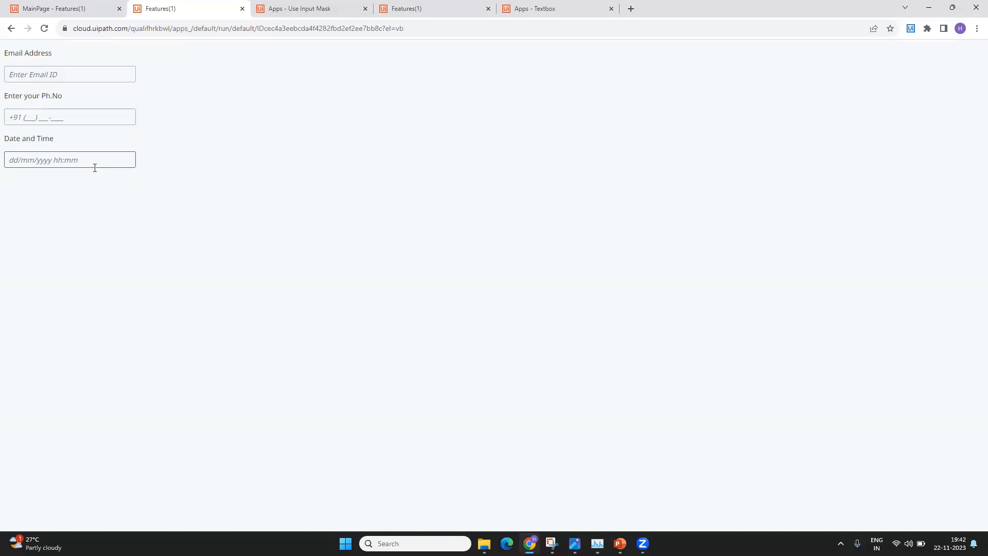
left_click(26, 118)
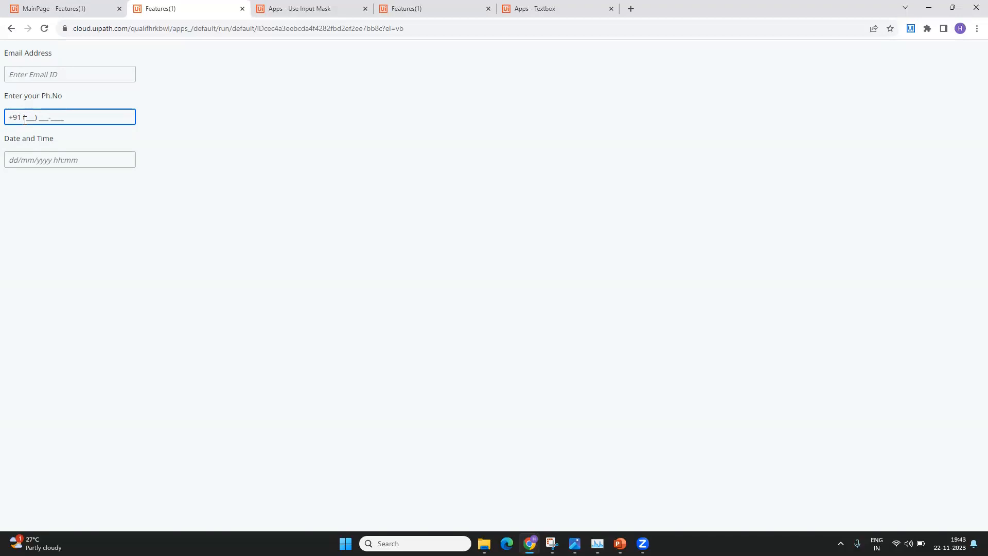
- Enter a sample phone number and the date-time 28/01/2024 19:43, then go back to the editor
left_click(11, 160)
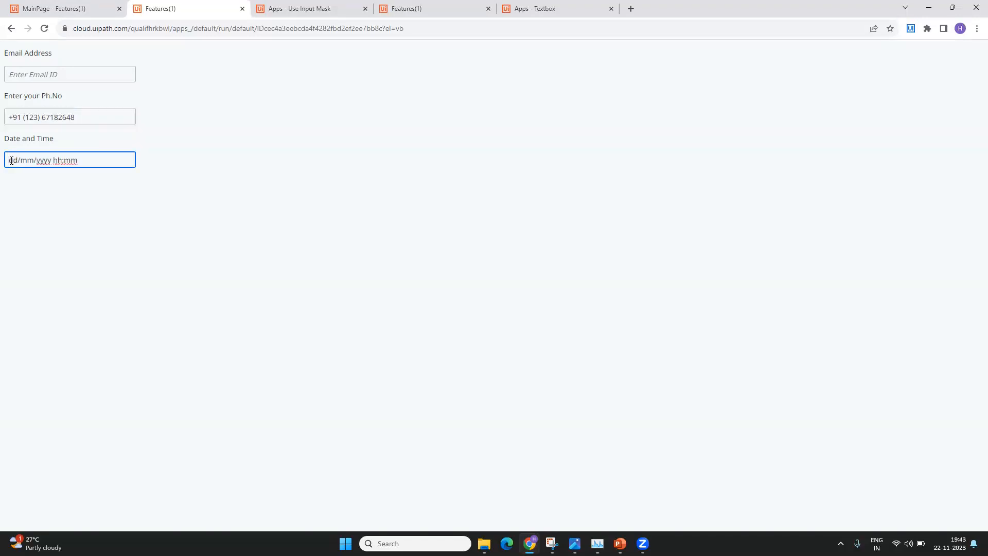
type("18/")
type("01/2024 ")
type("19:")
type("43")
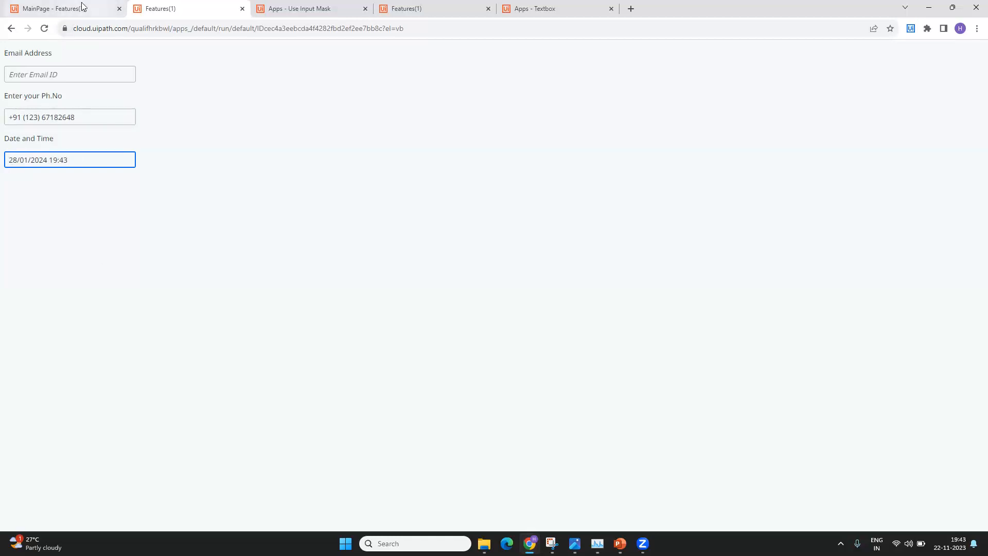
left_click(225, 291)
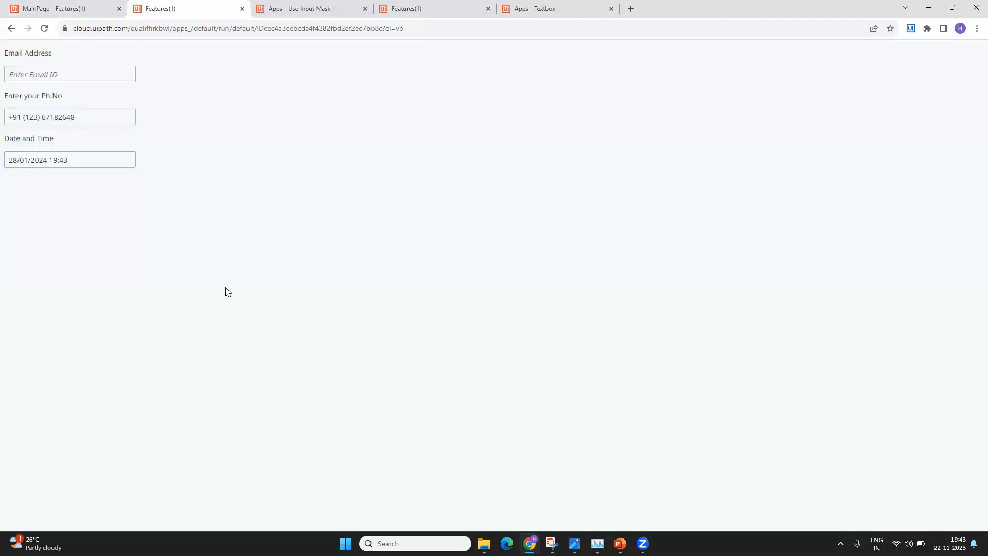
left_click(97, 6)
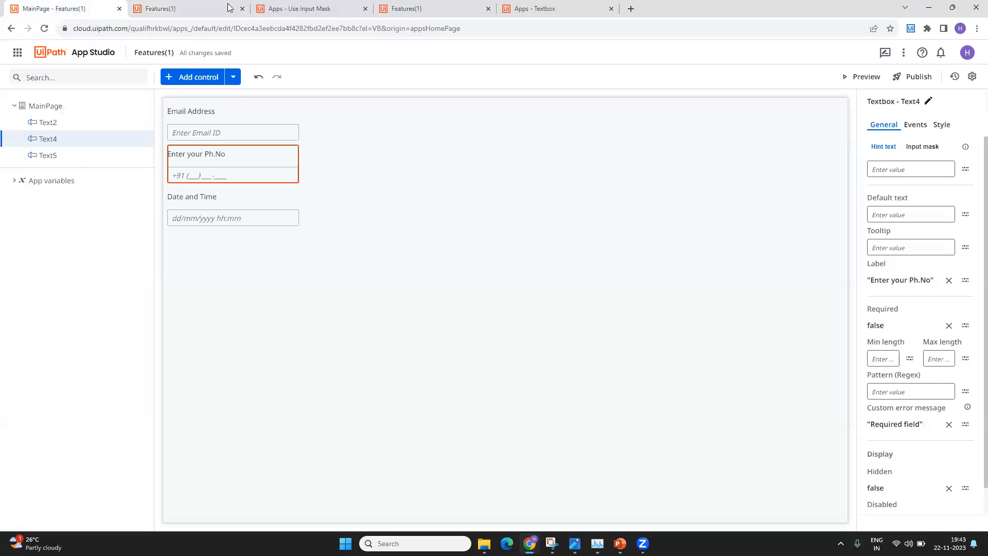
- Close both Features(1) preview tabs and select the MainPage canvas
left_click(243, 9)
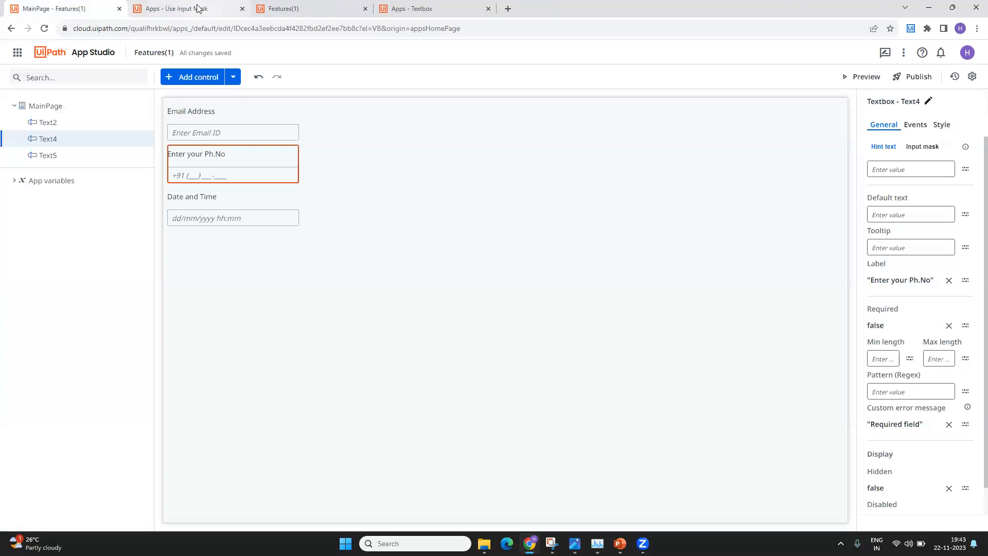
left_click(681, 131)
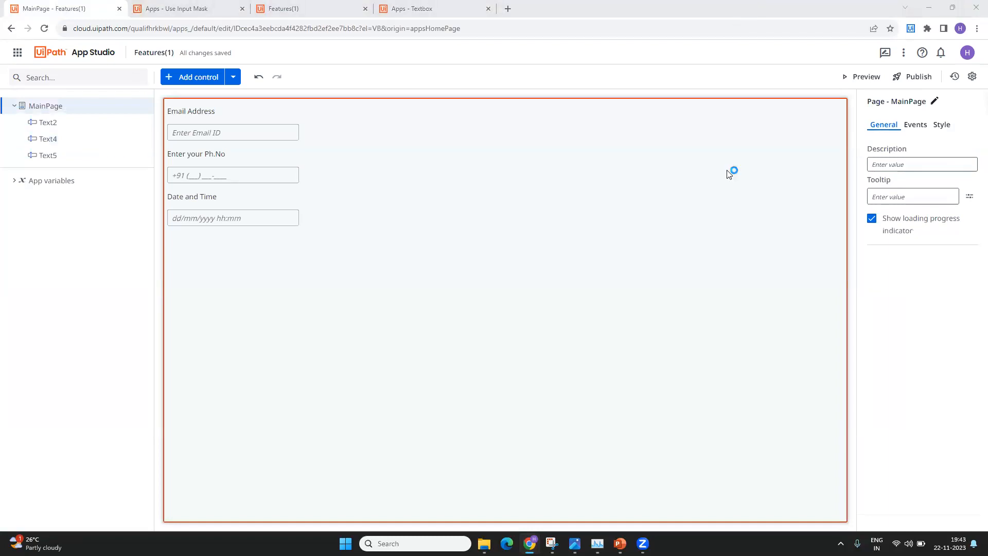
left_click(366, 9)
left_click(309, 6)
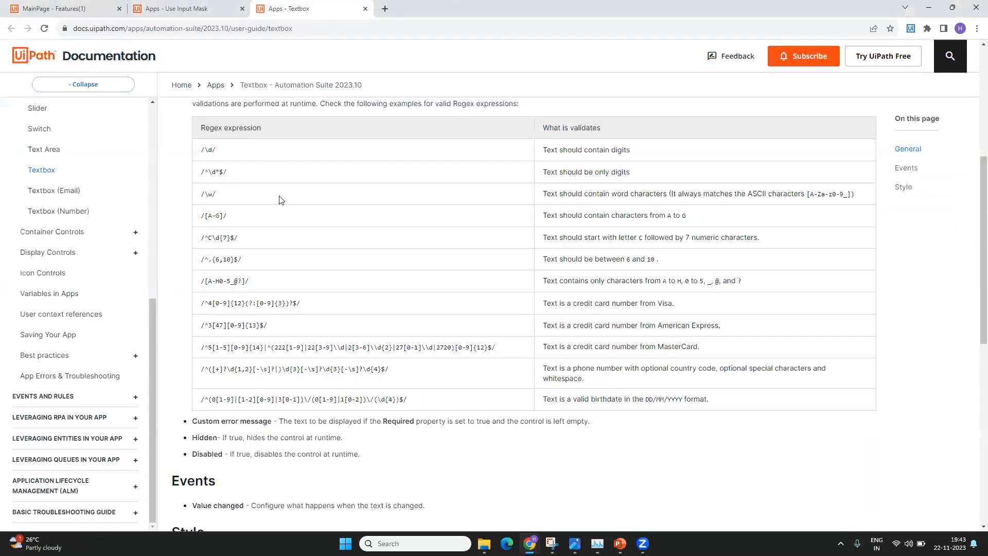
scroll(286, 249, "up", 5)
left_click(165, 8)
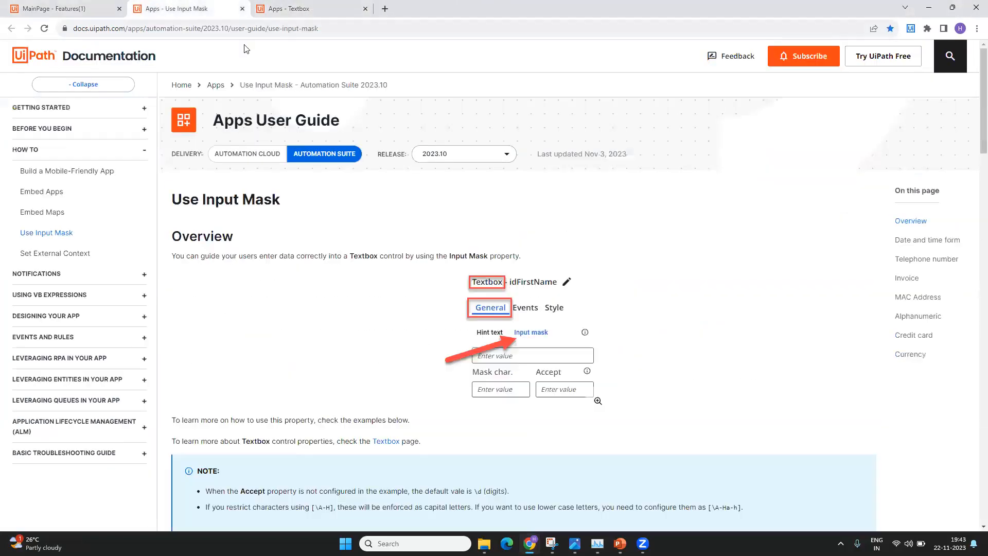
left_click(363, 34)
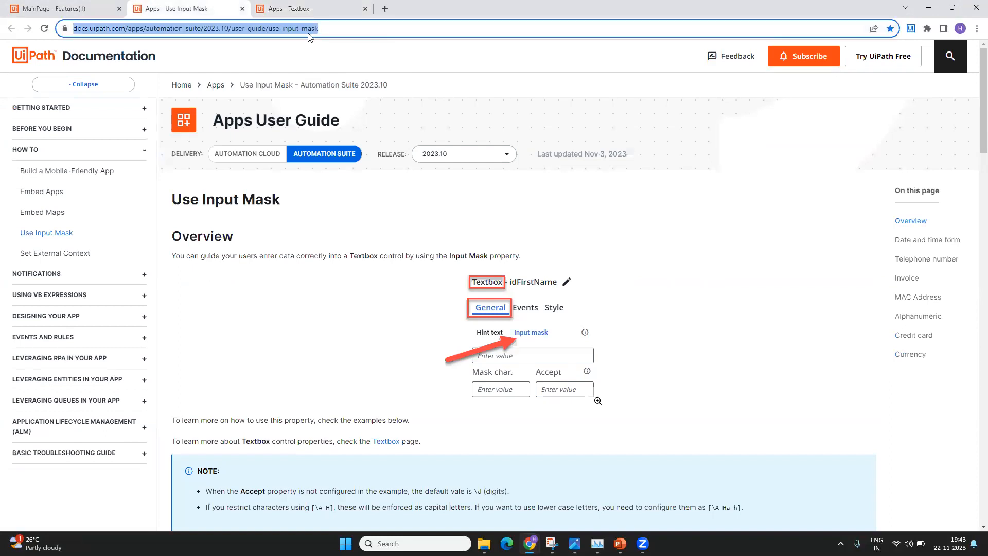
scroll(354, 286, "down", 20)
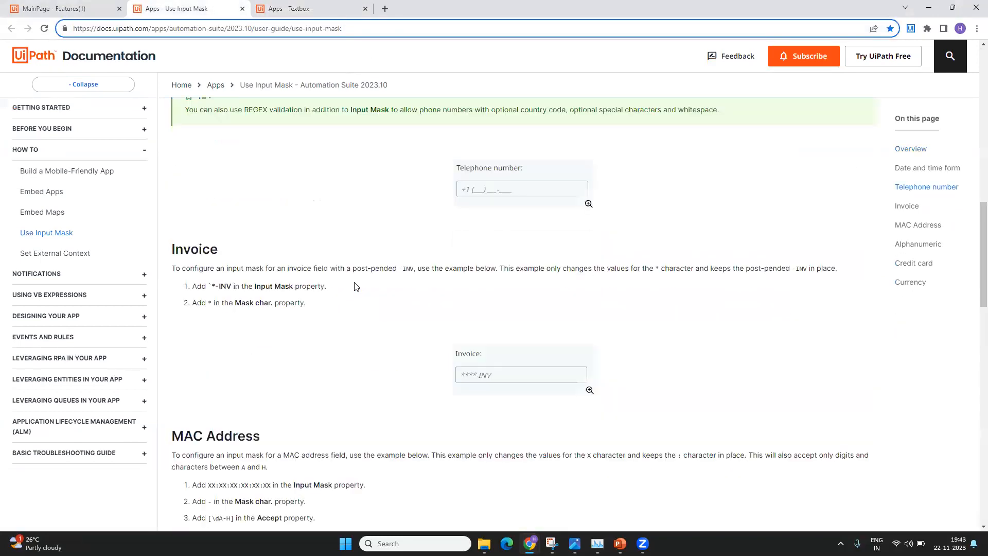
scroll(354, 286, "up", 20)
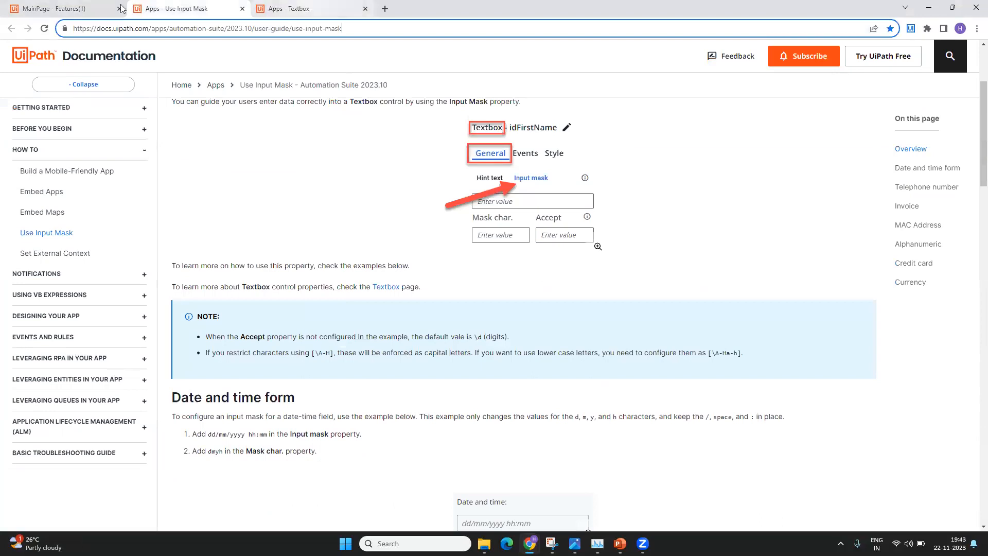
left_click(51, 8)
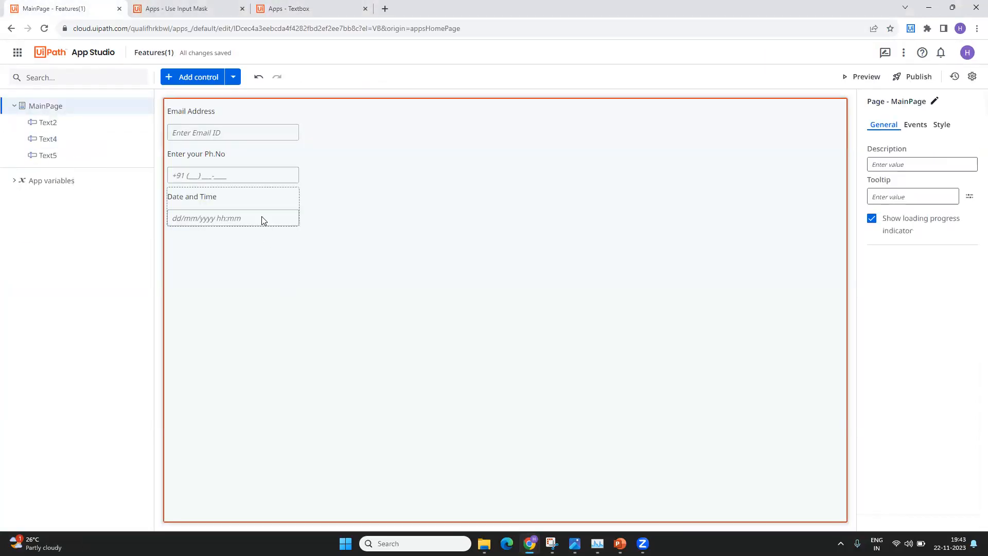
- Add a new textbox below the Date and Time field
left_click(204, 81)
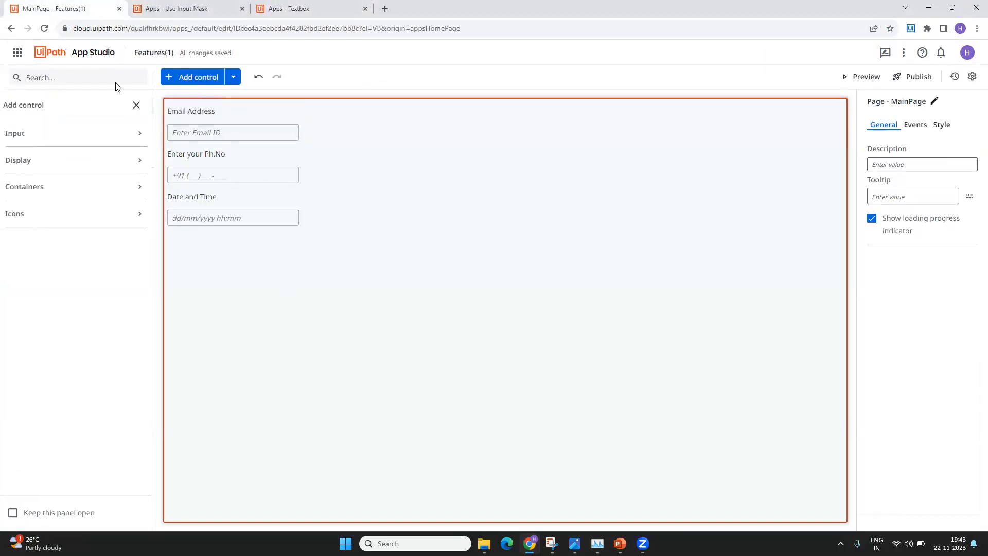
type("te")
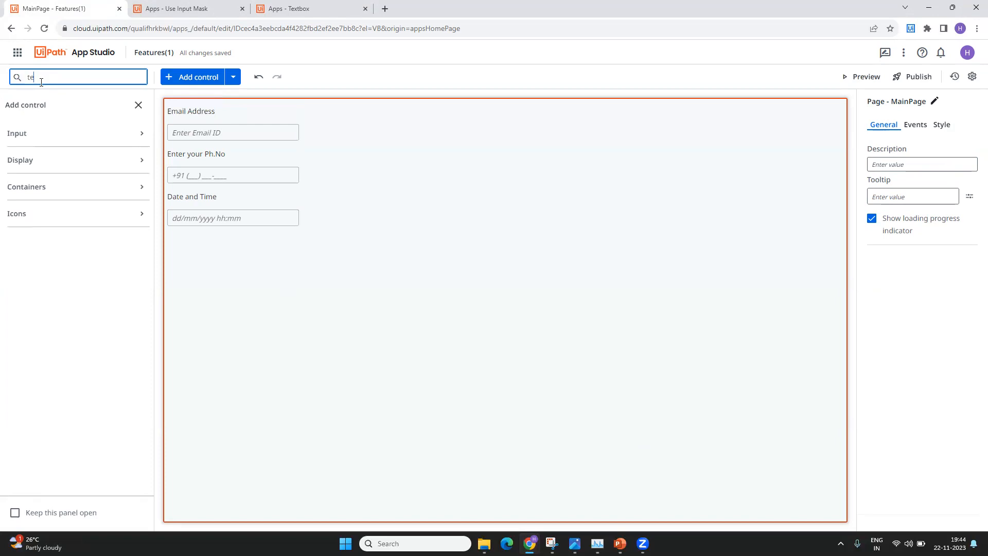
type("xt")
left_click_drag(38, 235, 235, 278)
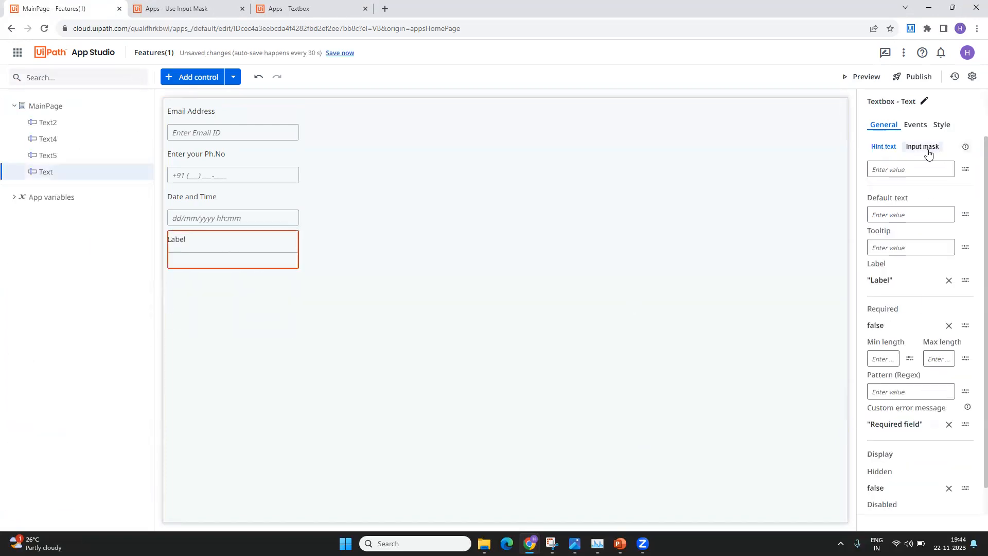
- Set the new textbox's Label expression to 'Enter your ph Num below:' and save it
left_click(927, 151)
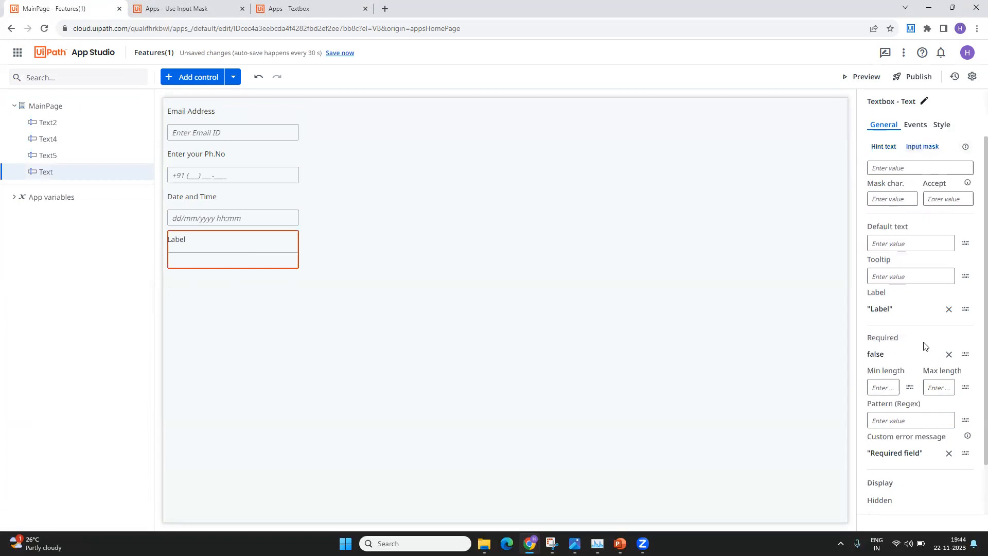
left_click(966, 312)
double_click(312, 179)
type("nter your phon")
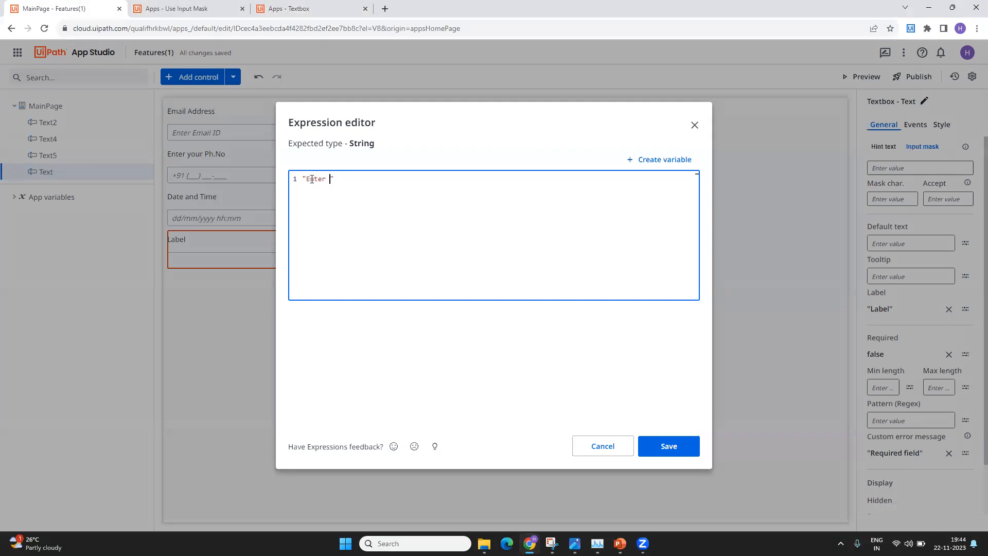
key("BackSpace")
key("BackSpace")
type("Num below:")
left_click(688, 446)
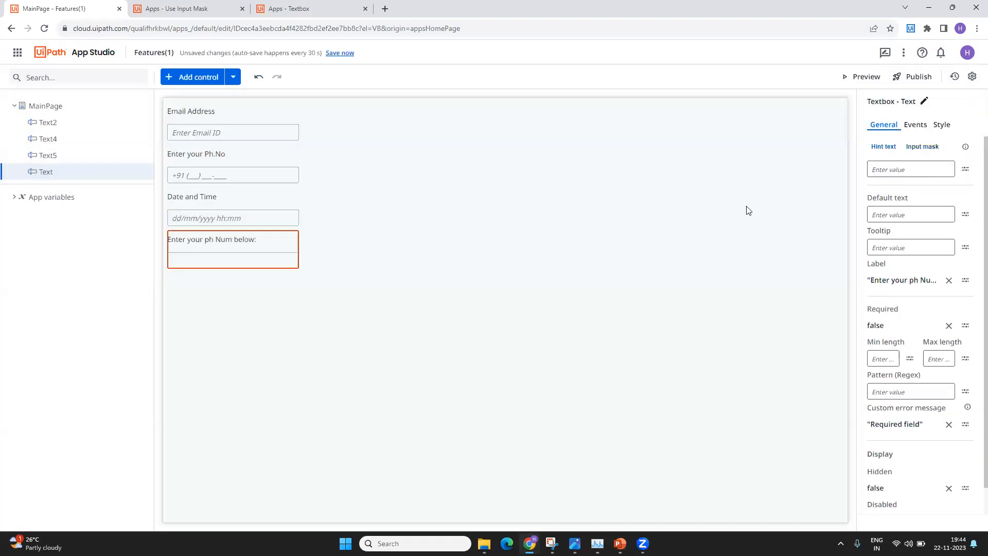
- Copy the +1 (___) ___-____ telephone example mask from the input mask documentation
left_click(922, 148)
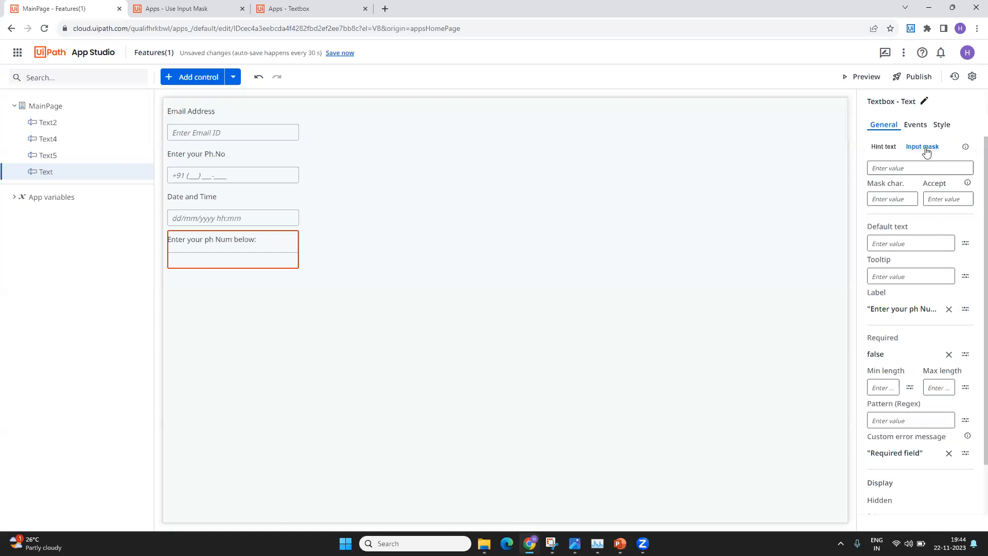
left_click(906, 170)
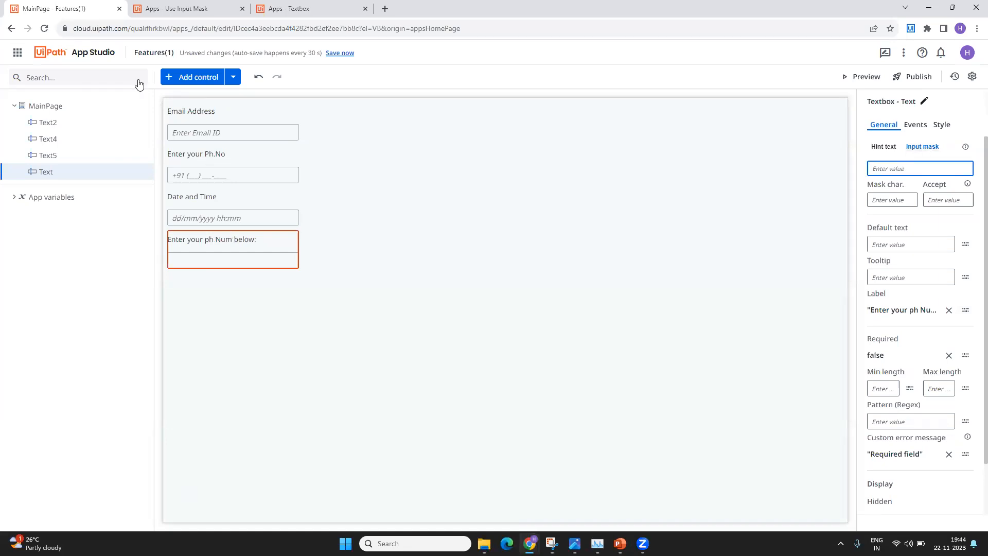
left_click(177, 8)
scroll(287, 262, "down", 10)
scroll(288, 261, "up", 8)
scroll(287, 261, "down", 5)
left_click(267, 304)
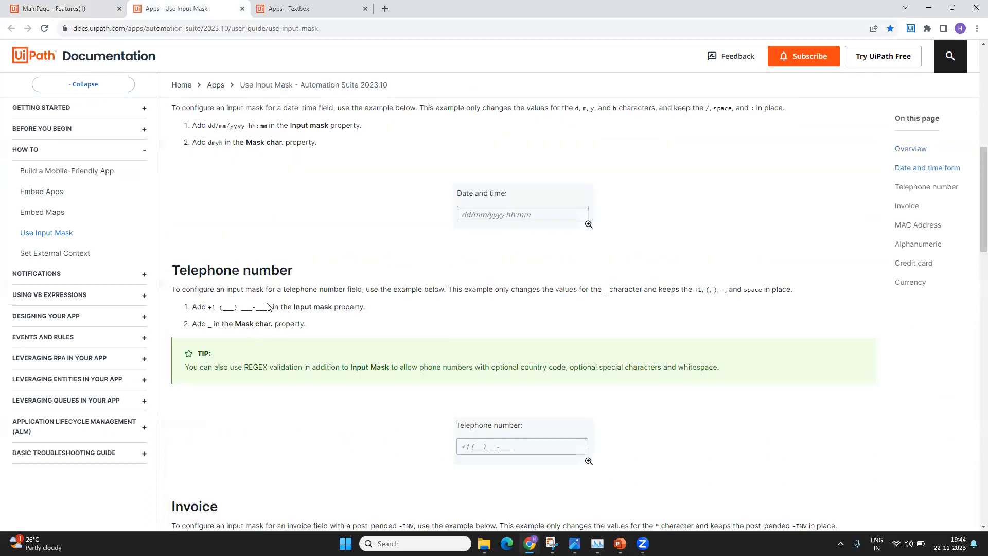
left_click_drag(273, 308, 210, 308)
key("ctrl+c")
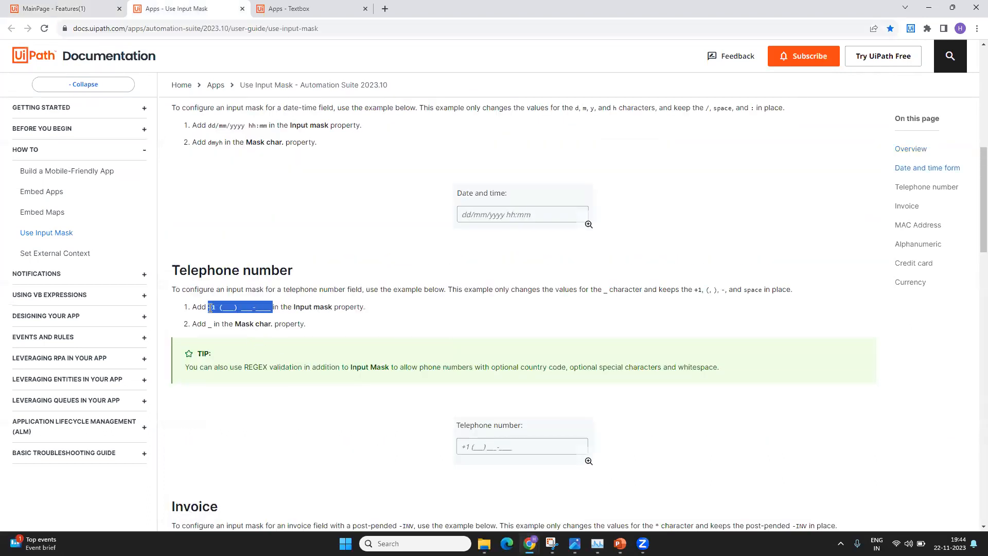
- Paste the +1 mask into the new textbox's Input mask field and confirm its placeholder
left_click(72, 8)
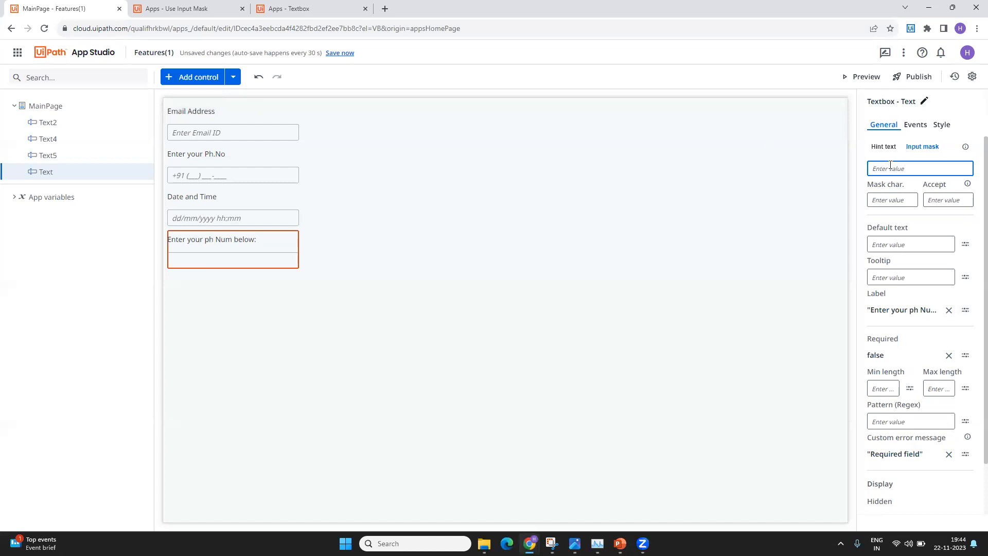
key("ctrl+v")
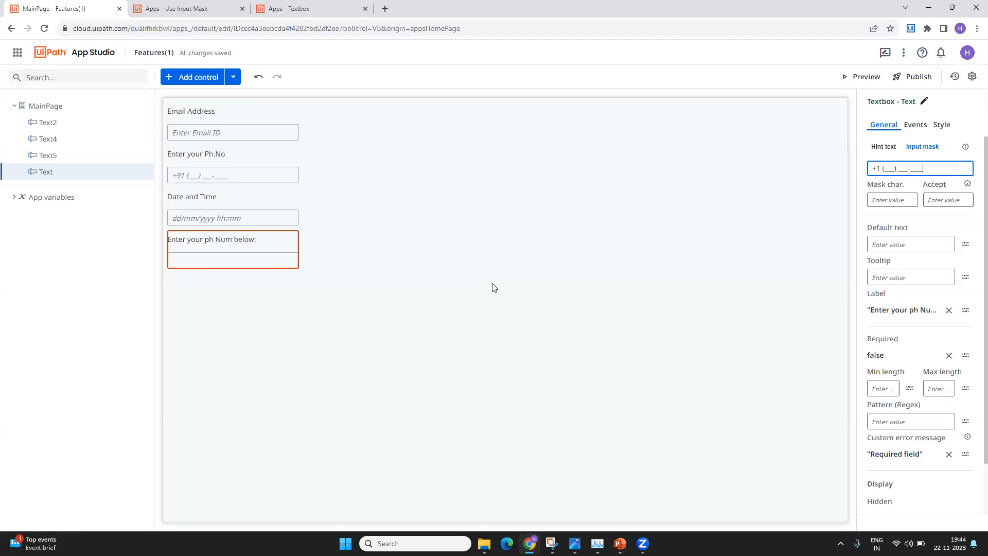
left_click(205, 257)
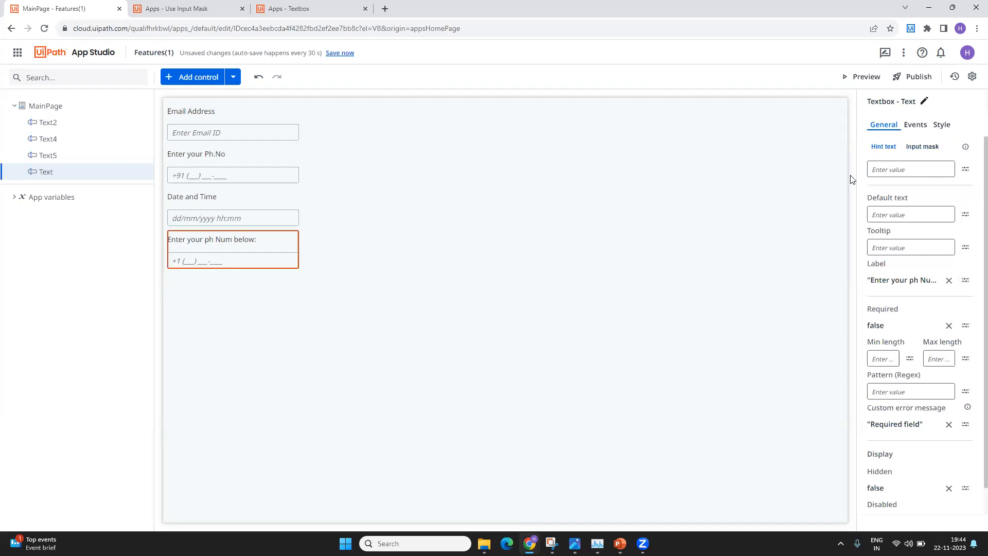
left_click(921, 147)
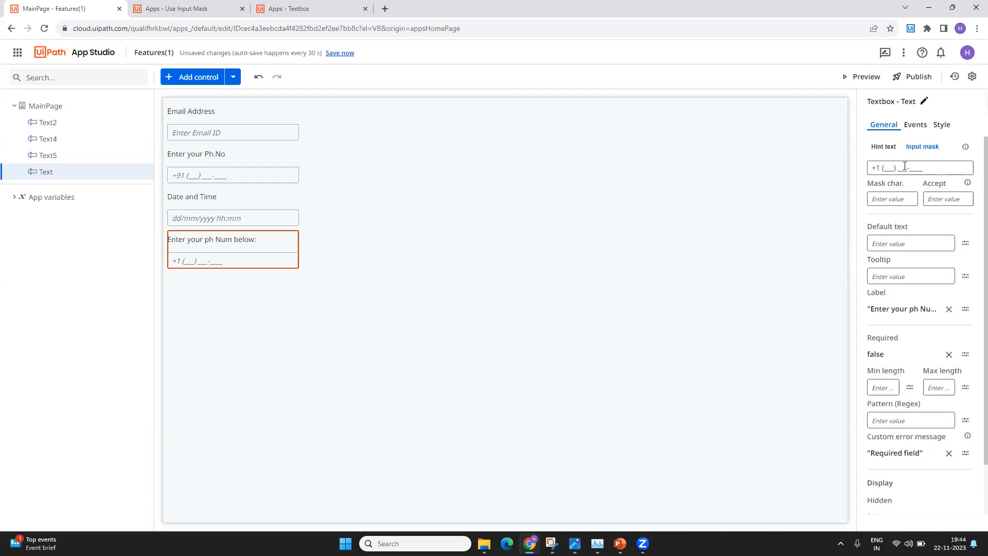
- Set the phone textbox's Mask char. to _ and its Accept field to [\d]
left_click(894, 196)
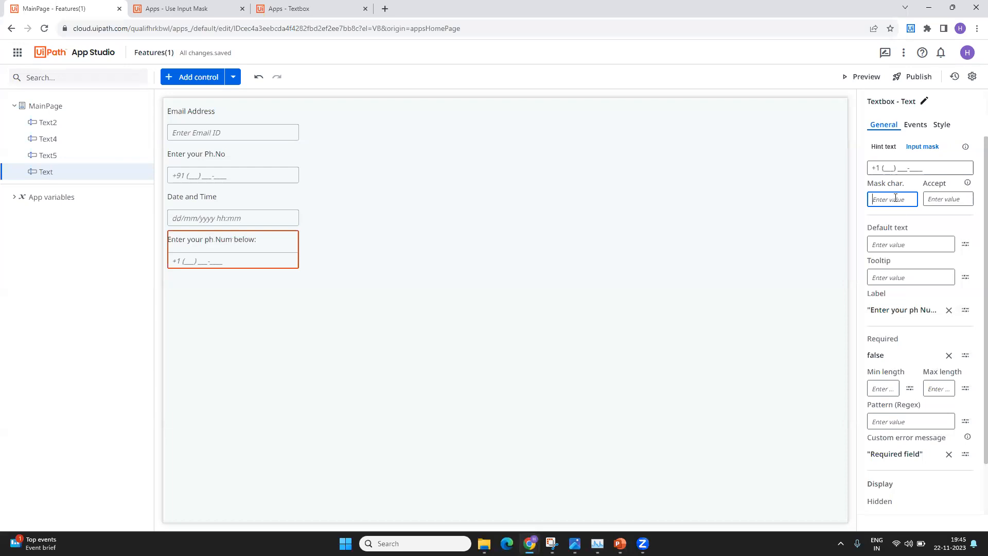
type("_")
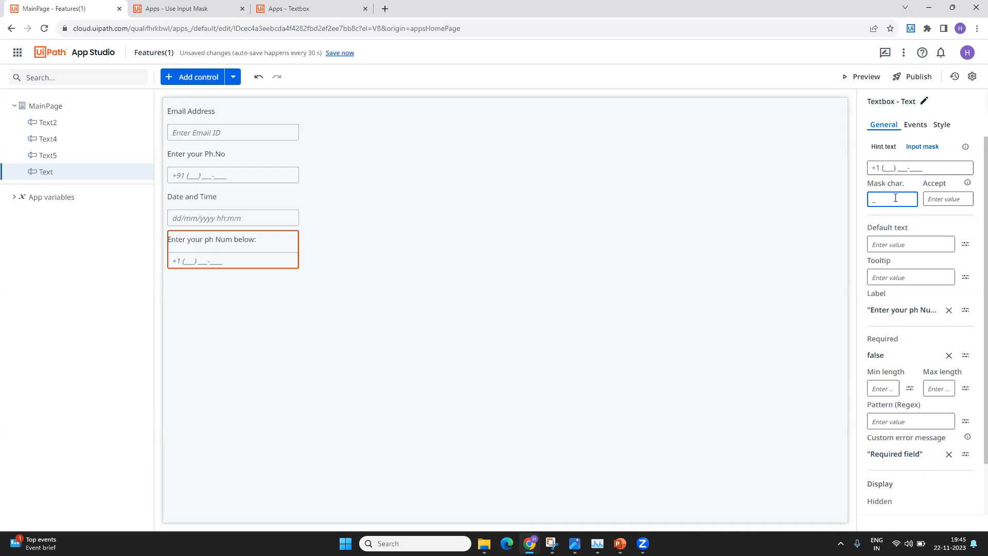
left_click_drag(942, 168, 812, 164)
left_click(920, 170)
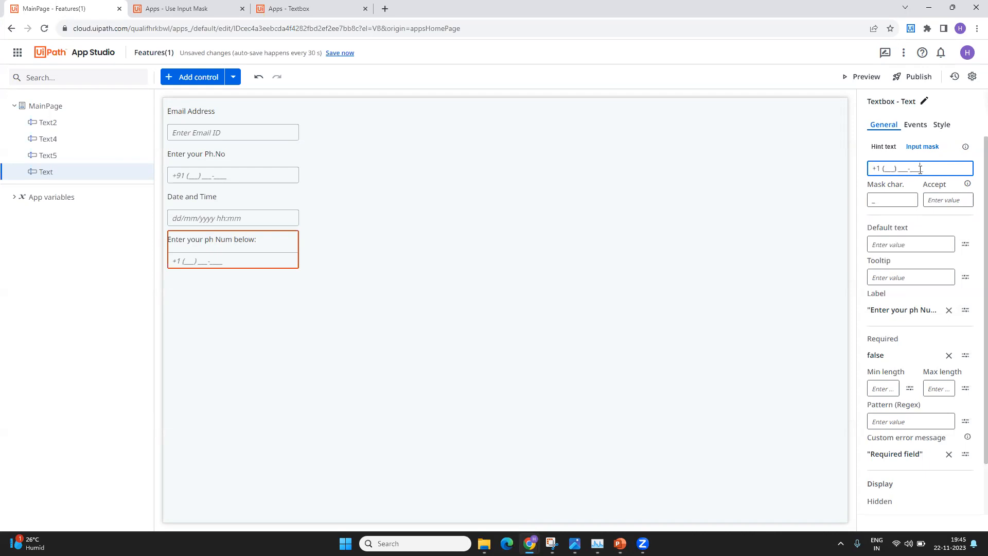
left_click_drag(882, 199, 849, 196)
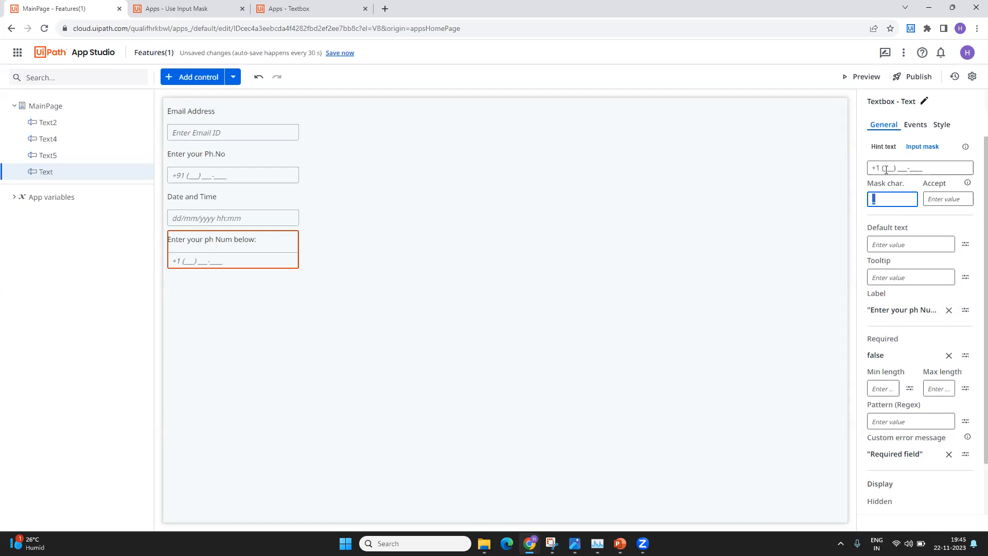
left_click(887, 196)
left_click(951, 199)
type("[\\d]")
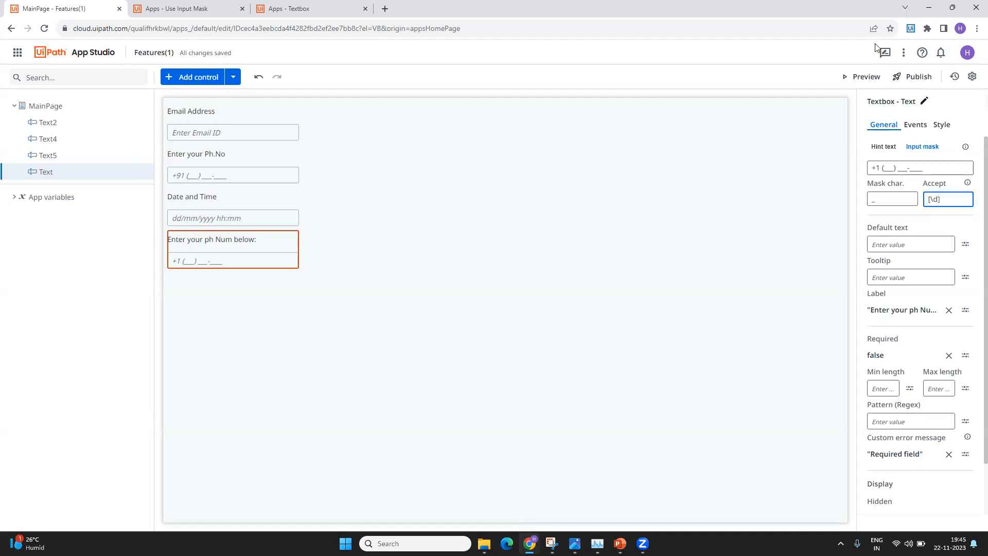
- Preview the app, type a sample ten-digit number into the +1 phone field, and check its formatting
left_click(871, 77)
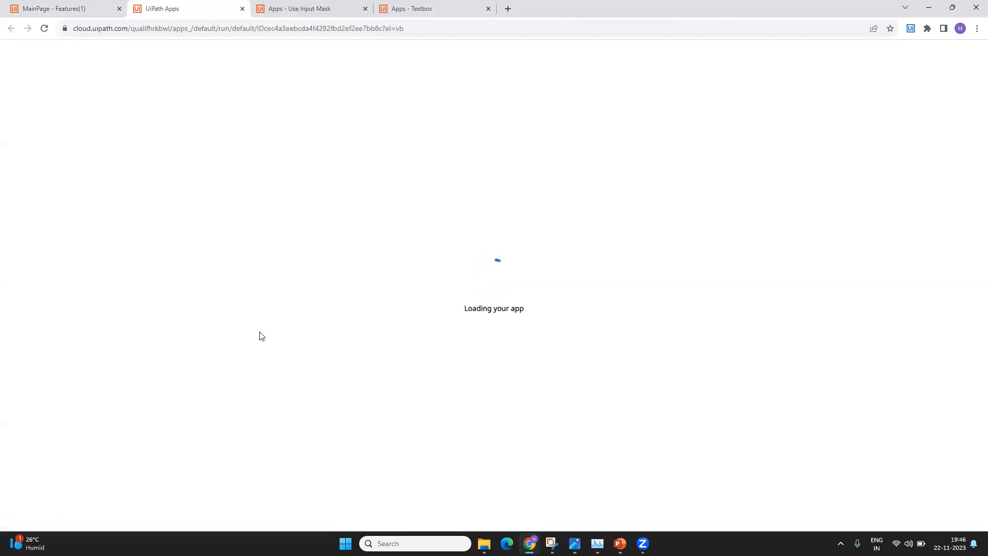
left_click(16, 202)
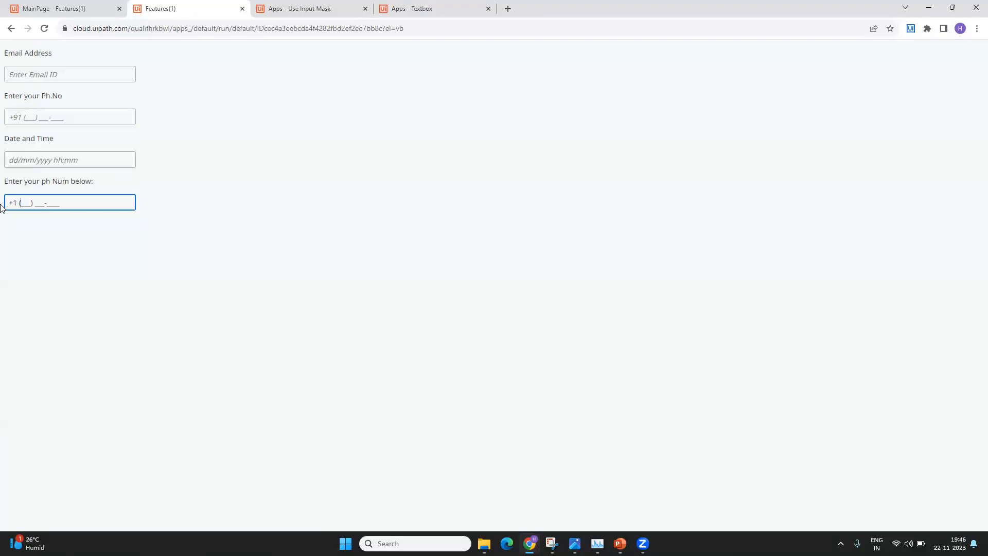
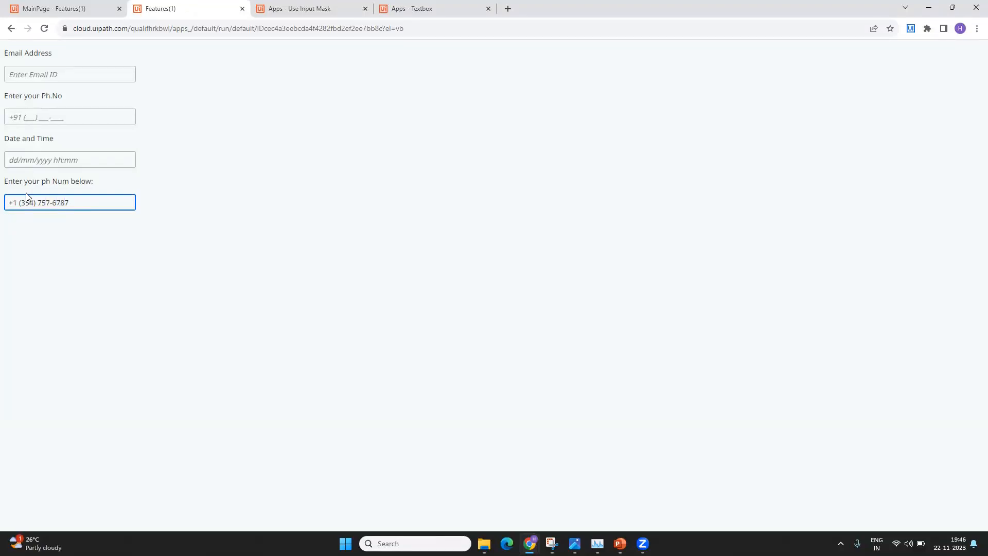
left_click_drag(19, 202, 127, 207)
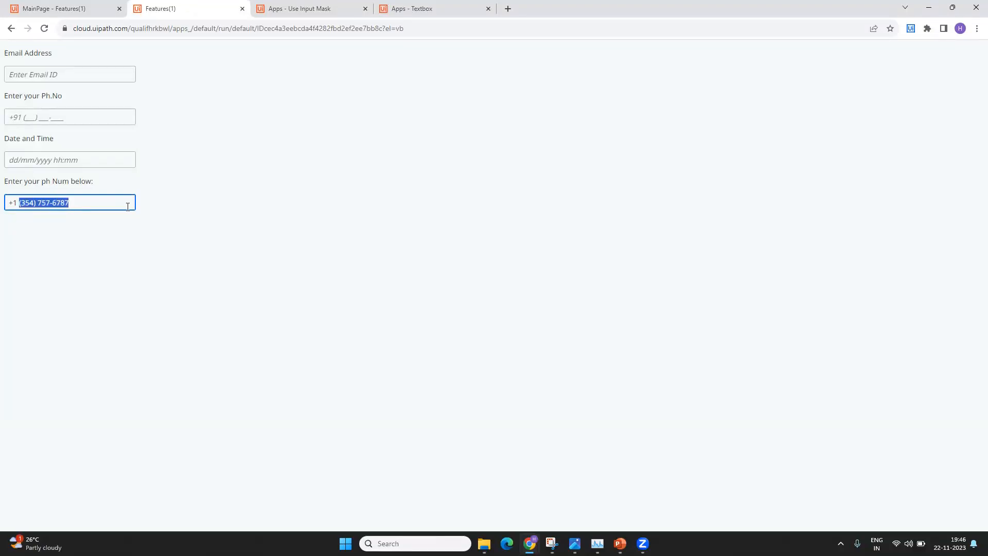
left_click(78, 204)
left_click_drag(15, 203, 183, 227)
left_click(80, 206)
left_click_drag(13, 202, 23, 202)
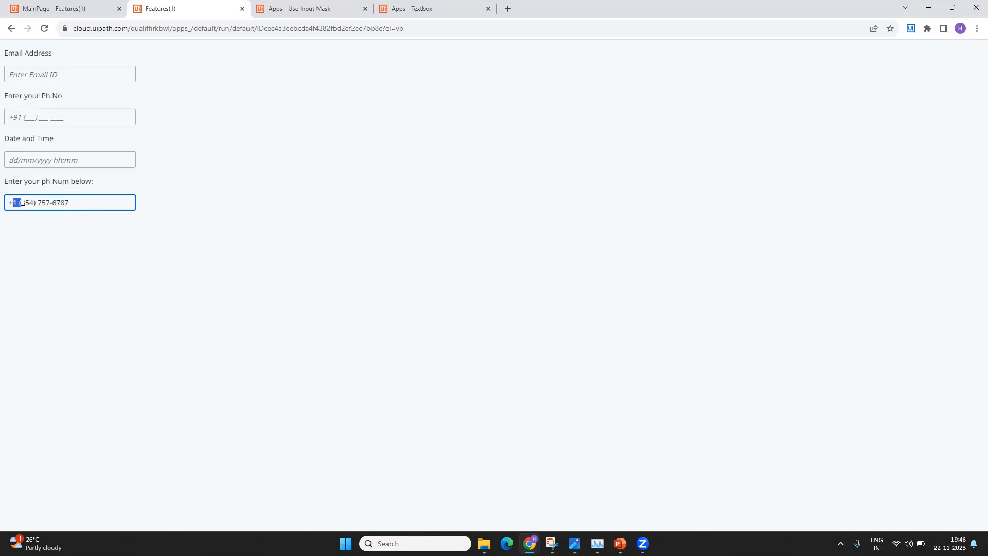
double_click(32, 204)
left_click_drag(50, 203, 56, 203)
left_click(73, 199)
- Change the phone textbox's mask character to _- in the editor
left_click(57, 7)
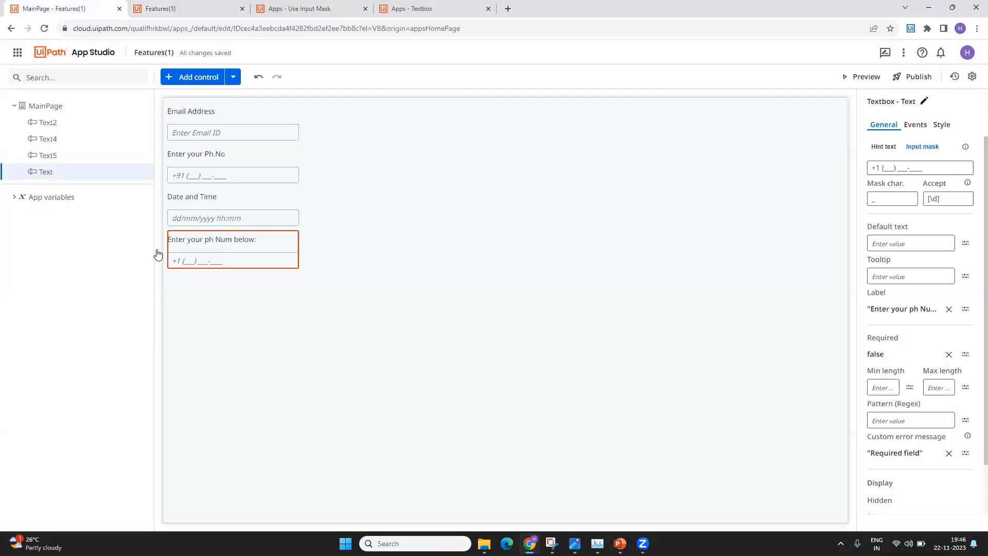
left_click(897, 205)
type("-")
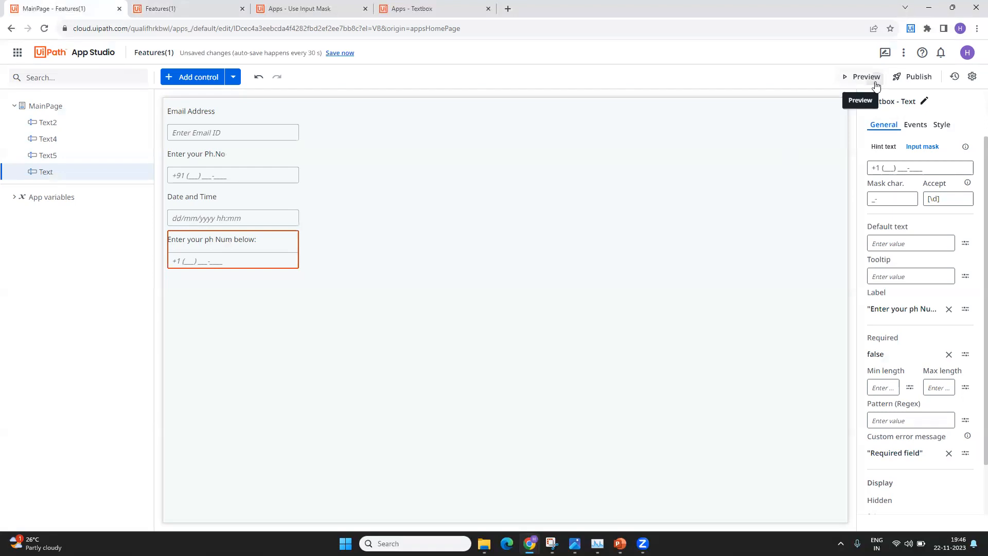
- Relaunch the preview, close the outdated one, and type digits into the +1 phone field
left_click(866, 77)
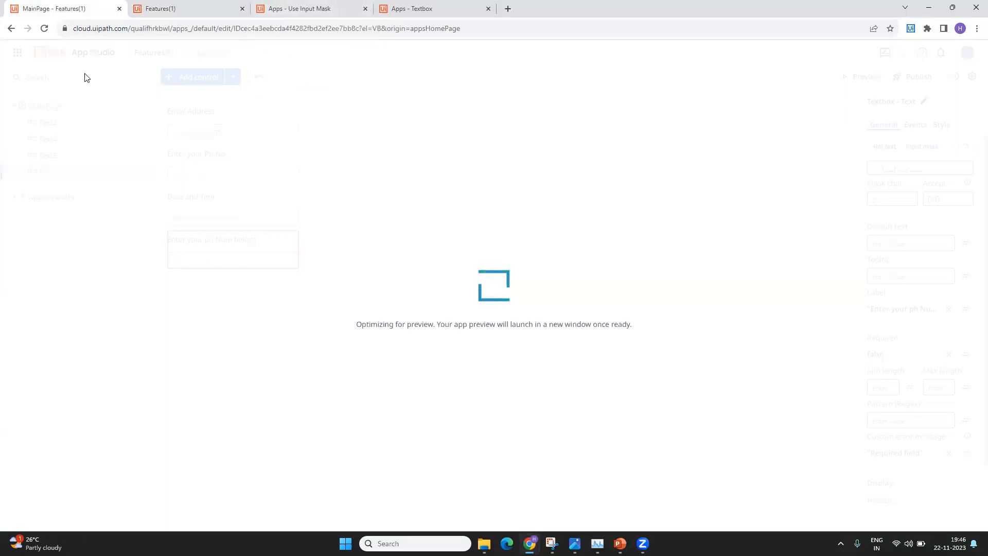
left_click(212, 9)
left_click(242, 8)
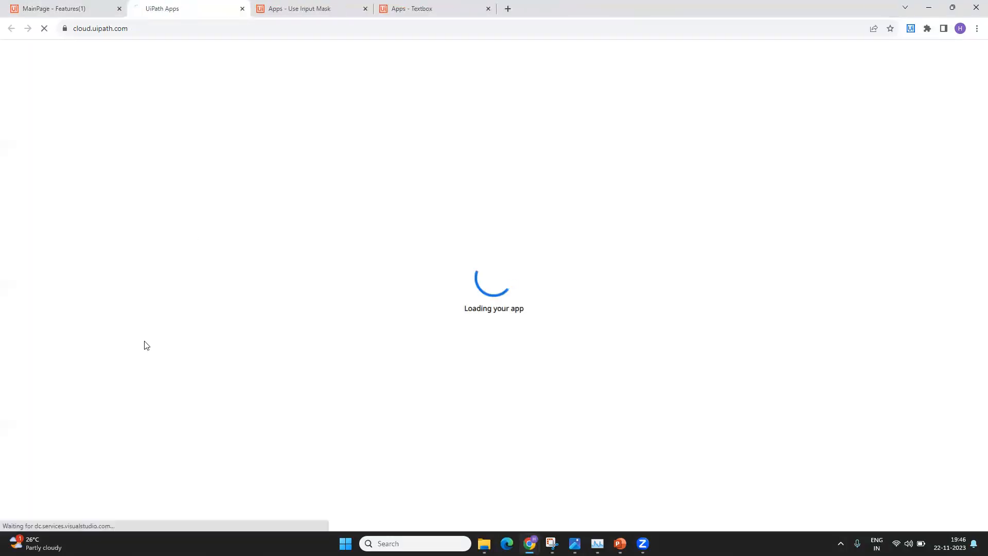
left_click(55, 8)
left_click(131, 12)
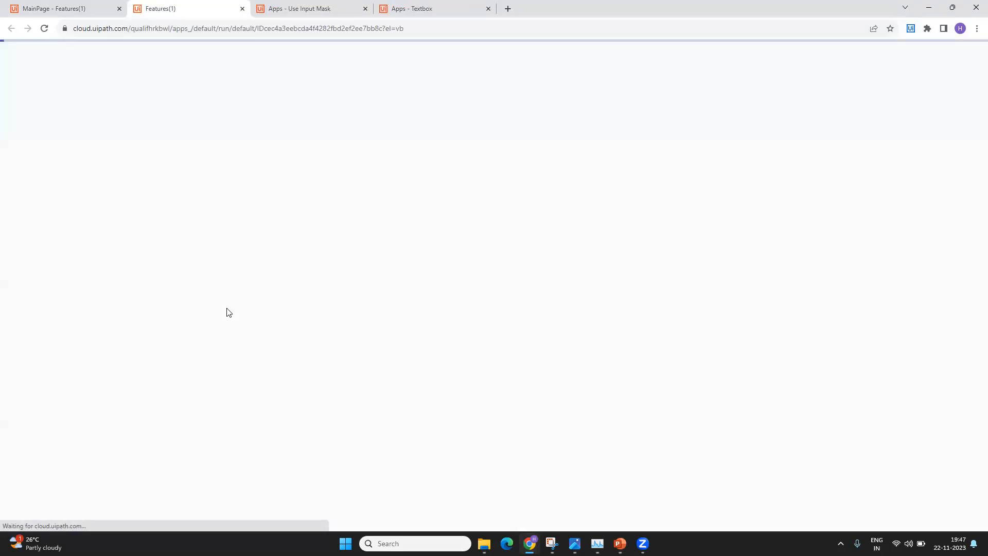
left_click(62, 201)
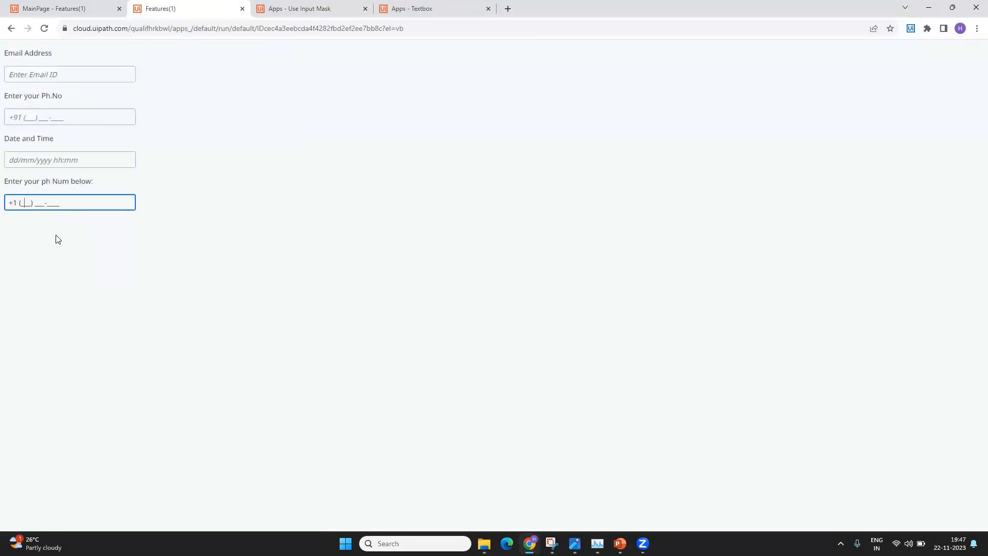
- Inspect the phone textbox's Input mask, Mask char. and Pattern (Regex) settings
left_click(98, 6)
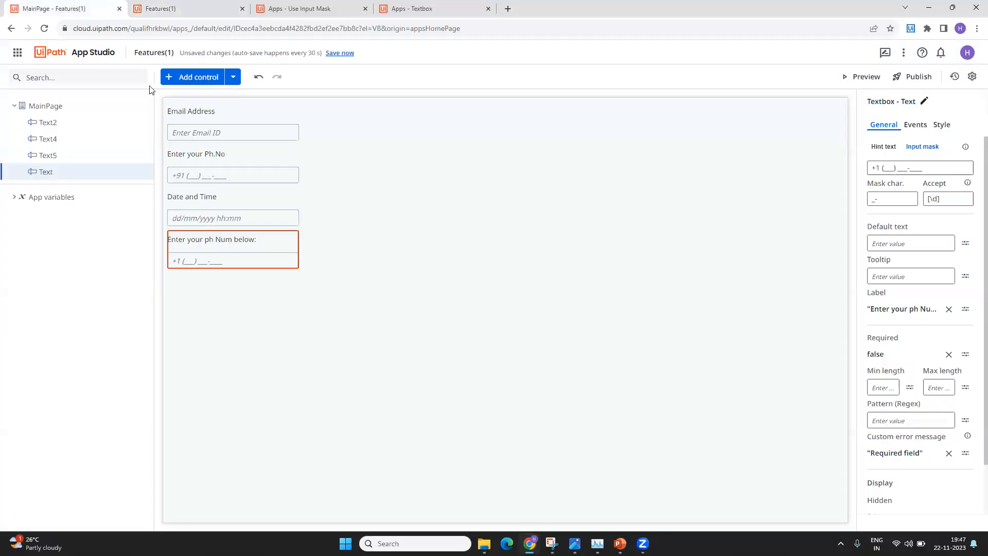
left_click(887, 174)
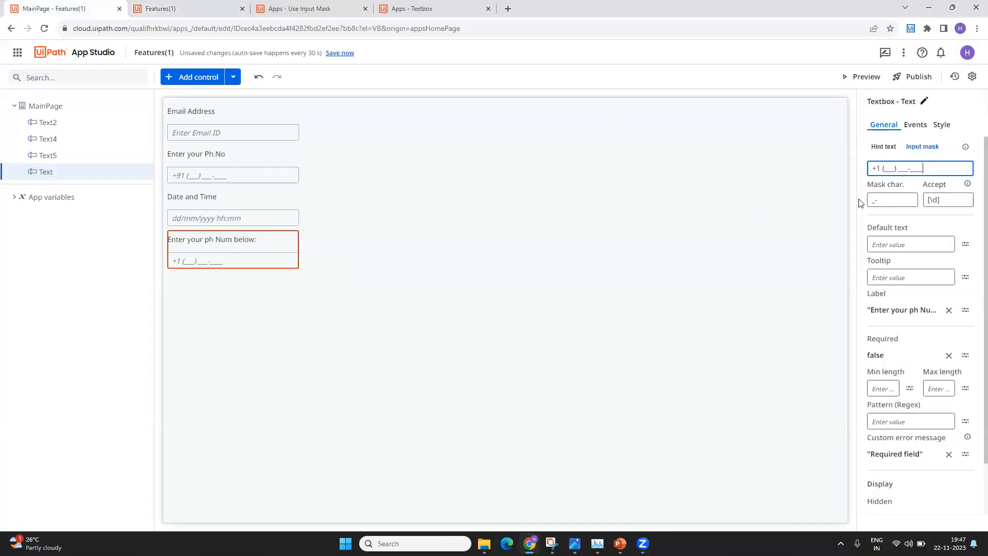
left_click(893, 196)
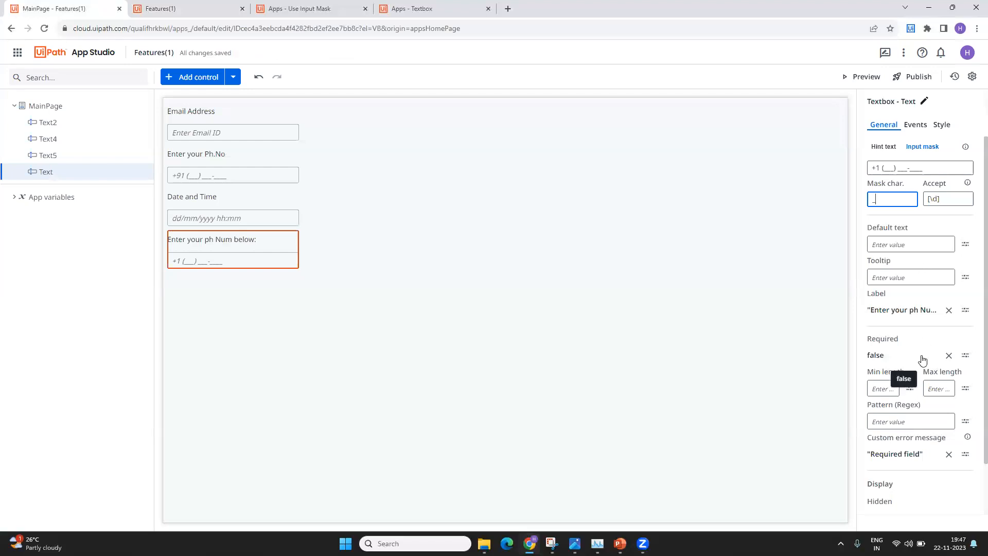
left_click(899, 419)
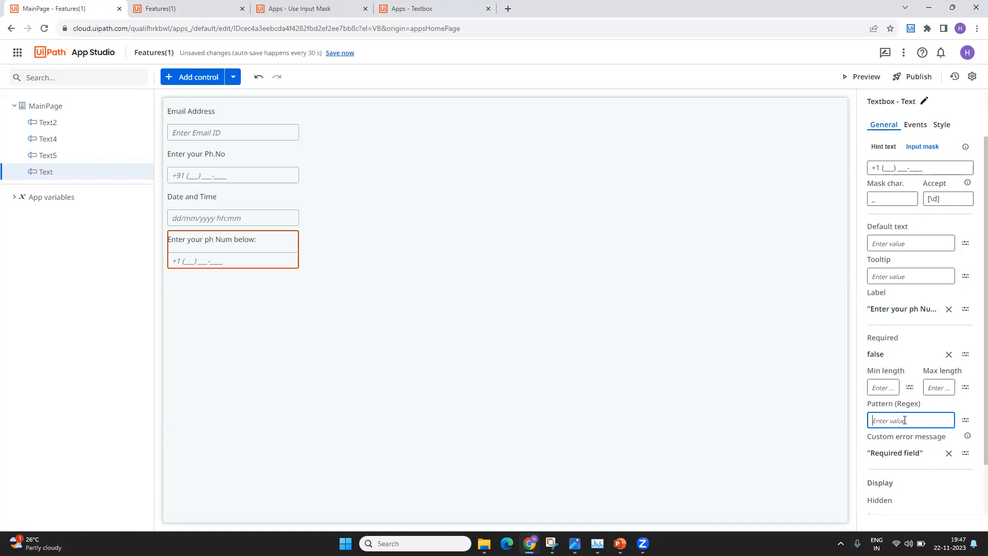
- Review the Textbox Regex table's Visa, MasterCard, DD/MM/YYYY, C-plus-seven-digits and A–G examples
left_click(419, 6)
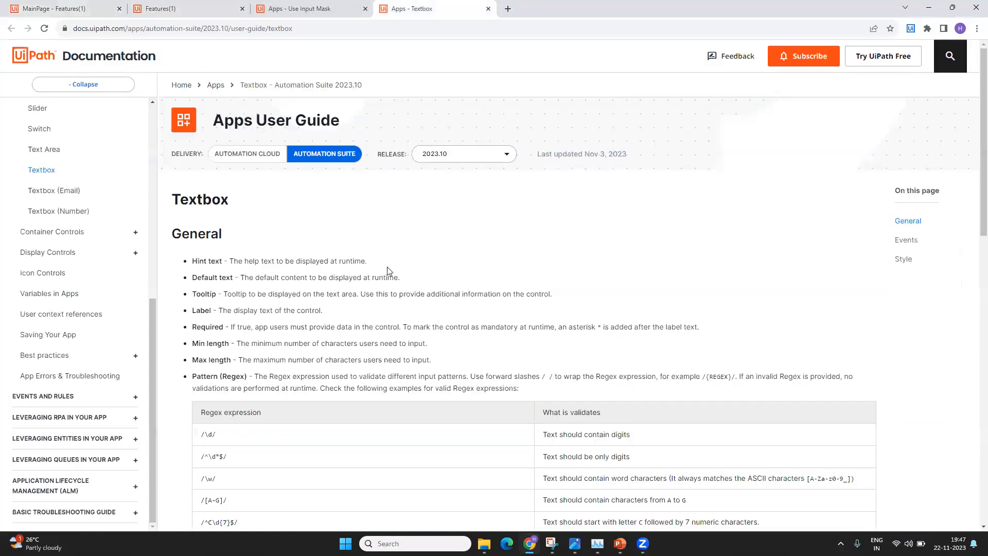
scroll(387, 267, "down", 6)
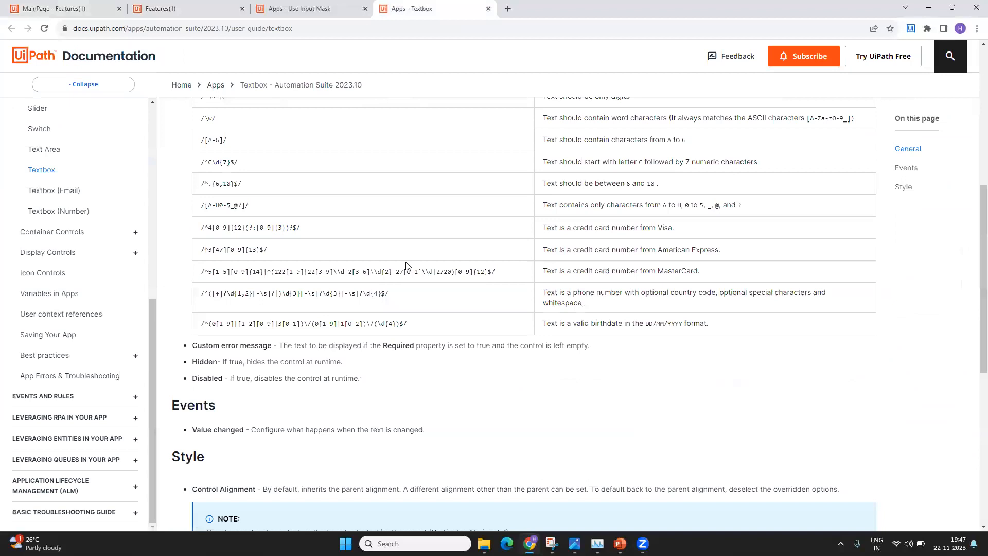
scroll(406, 267, "up", 2)
left_click_drag(206, 159, 265, 159)
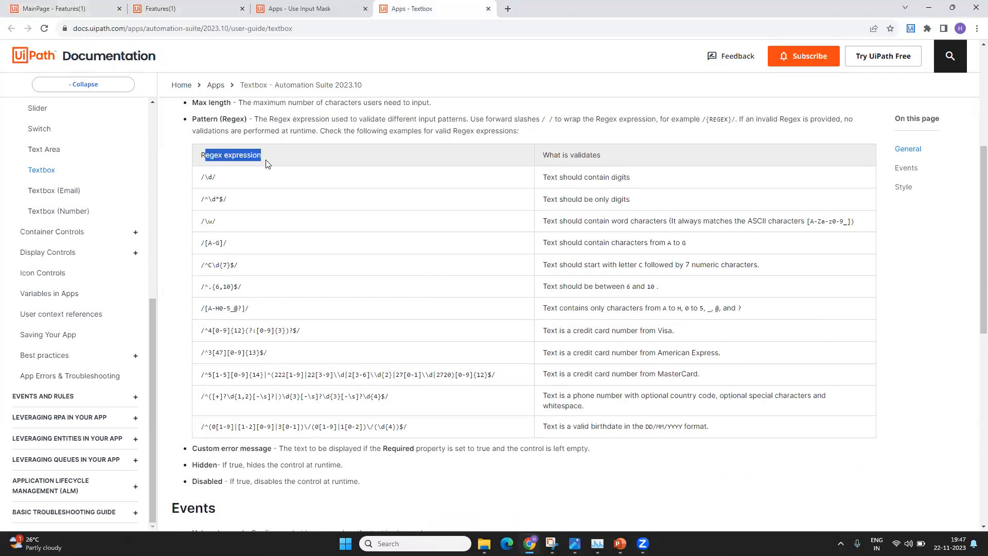
left_click(320, 206)
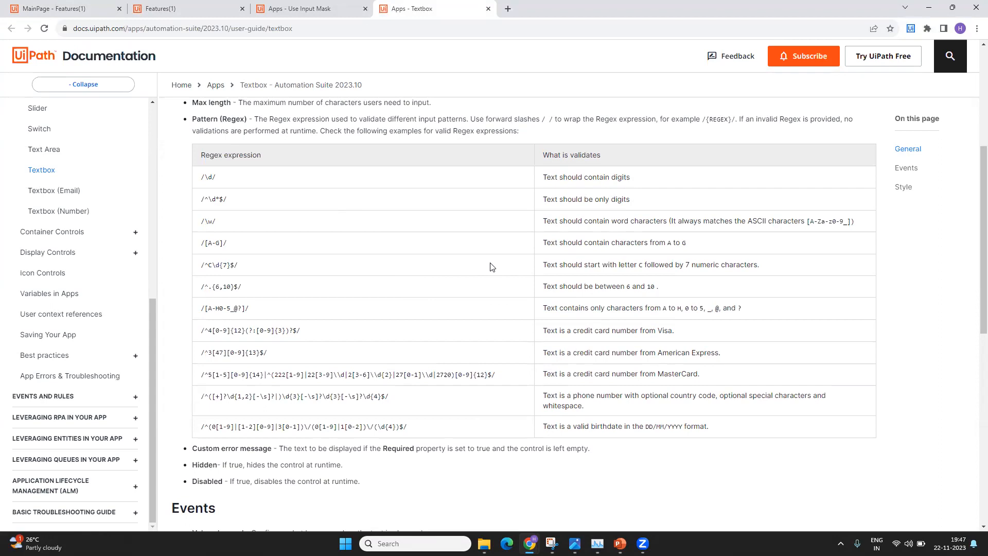
left_click_drag(566, 330, 675, 333)
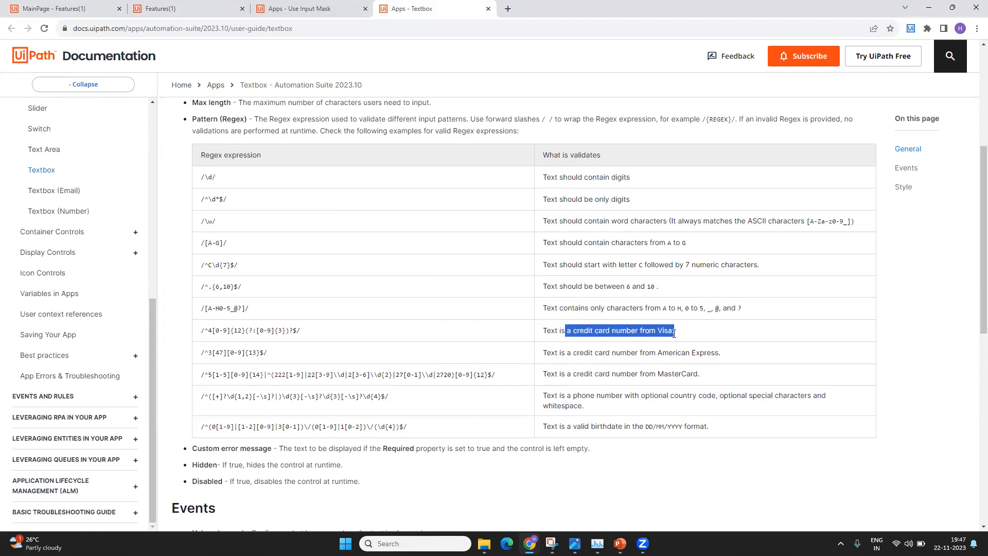
left_click(596, 371)
left_click_drag(595, 371, 746, 380)
left_click_drag(573, 426, 718, 431)
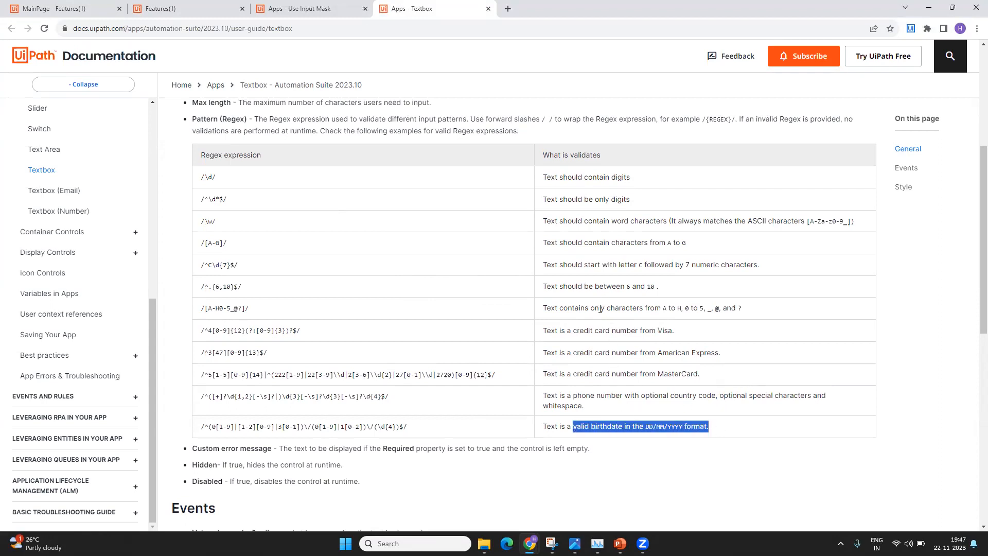
left_click_drag(598, 260, 736, 262)
left_click_drag(612, 243, 695, 245)
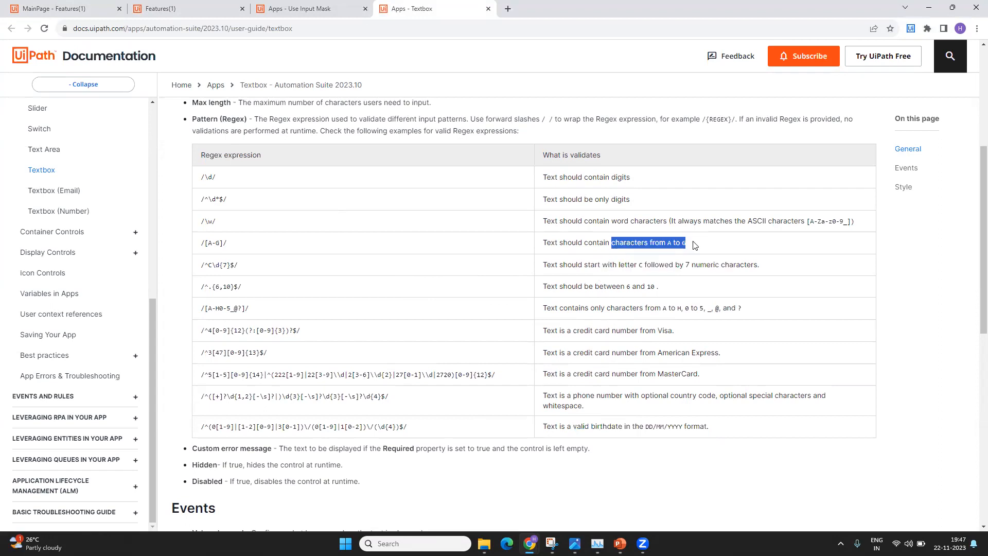
- Skim the regex examples once more, then return to the MainPage - Features(1) form editor
left_click_drag(262, 310, 221, 347)
left_click(317, 335)
left_click(324, 364)
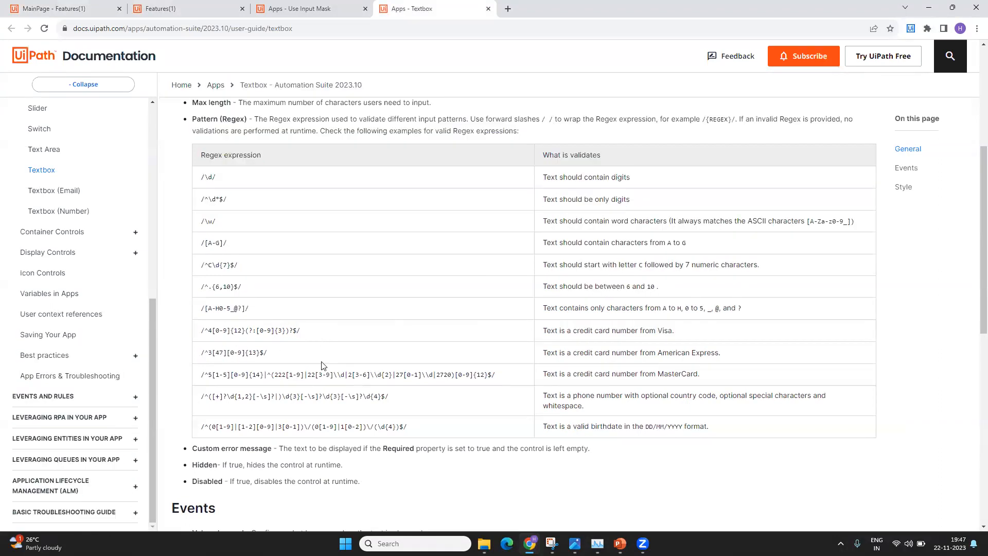
scroll(339, 362, "down", 3)
scroll(341, 362, "up", 7)
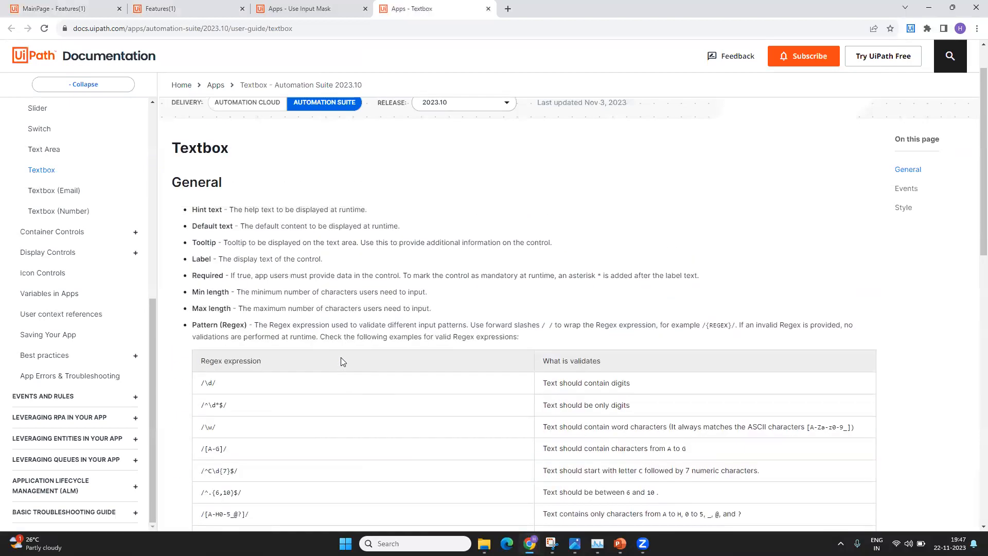
scroll(404, 361, "down", 3)
left_click_drag(238, 317, 200, 324)
left_click(390, 320)
left_click(64, 6)
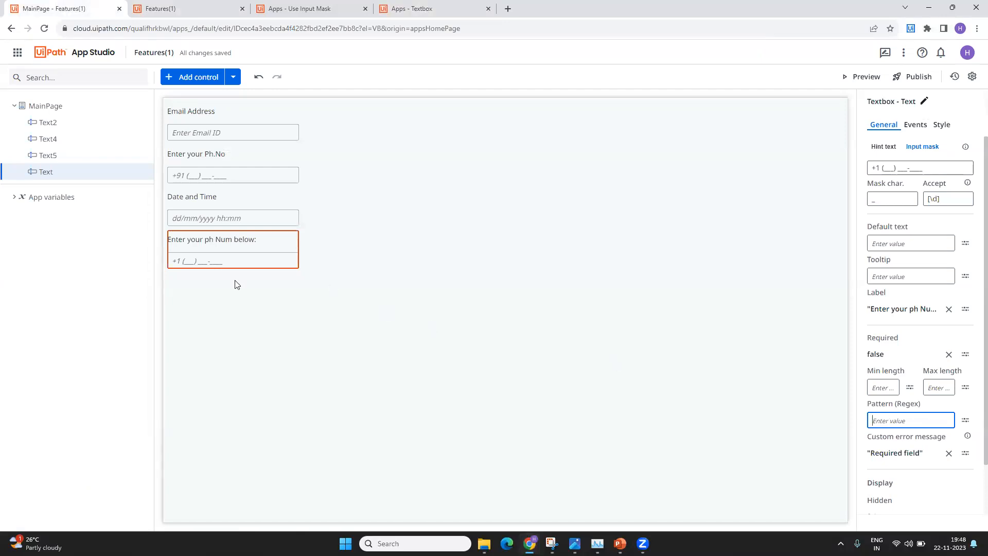
left_click_drag(927, 171, 849, 170)
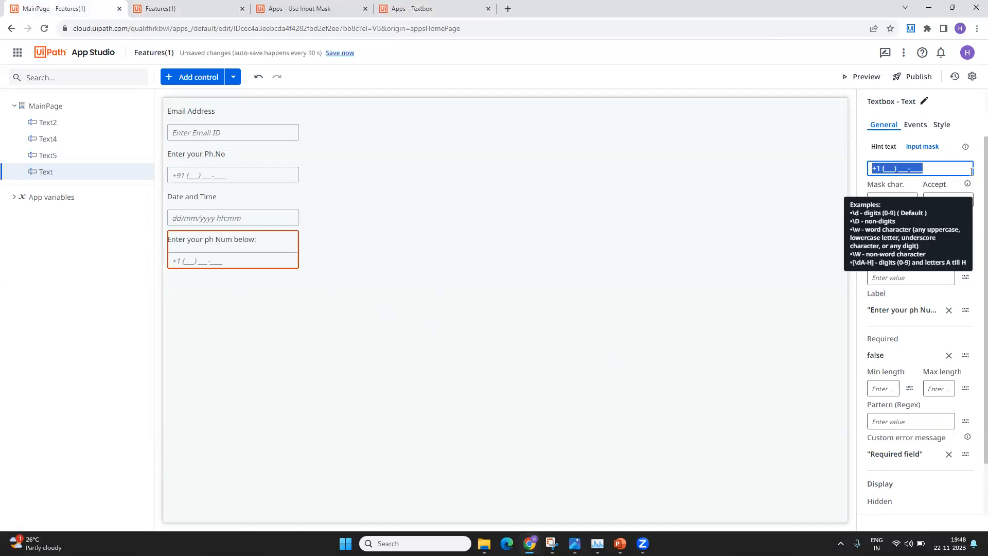
left_click(950, 167)
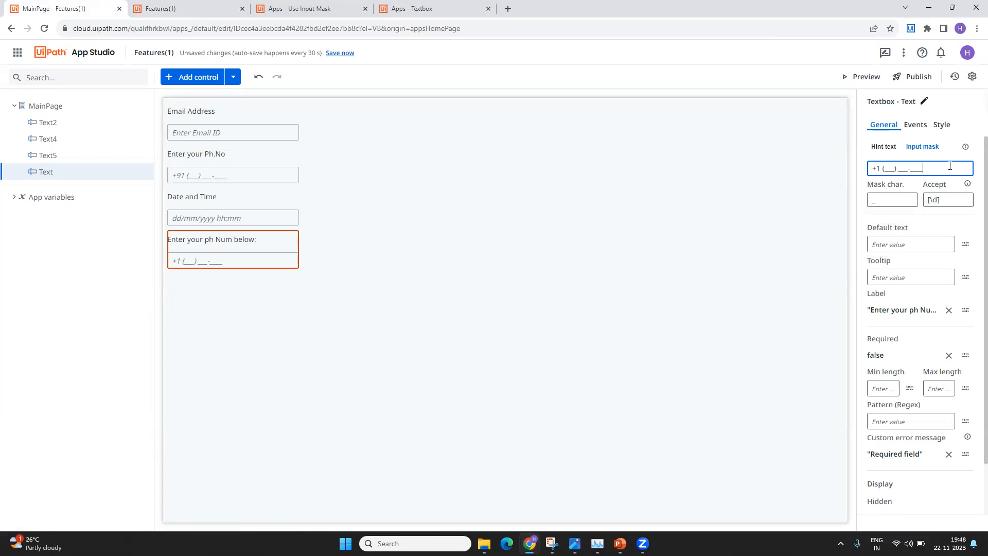
- Add a Textbox control, found by searching 'text', below the +1 phone field
left_click(266, 249)
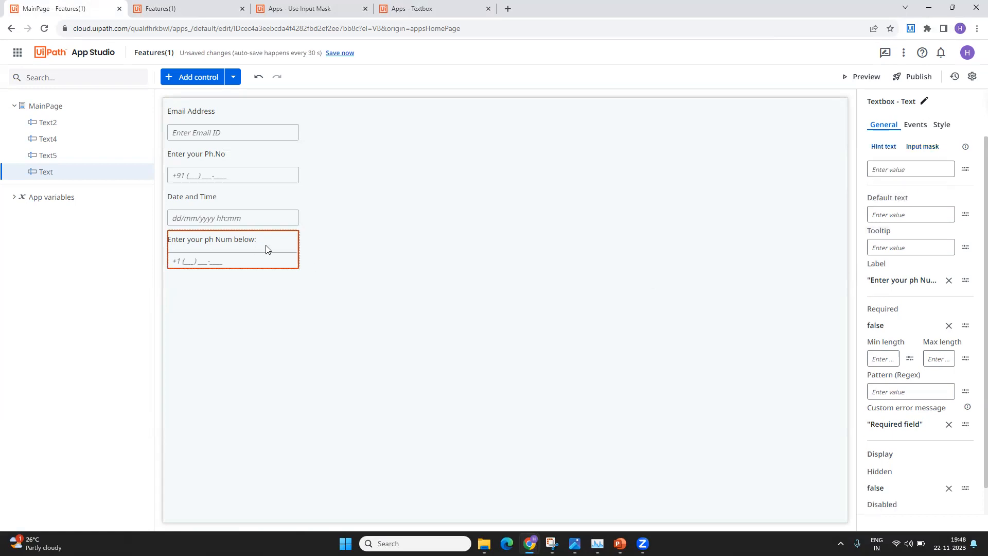
left_click(188, 79)
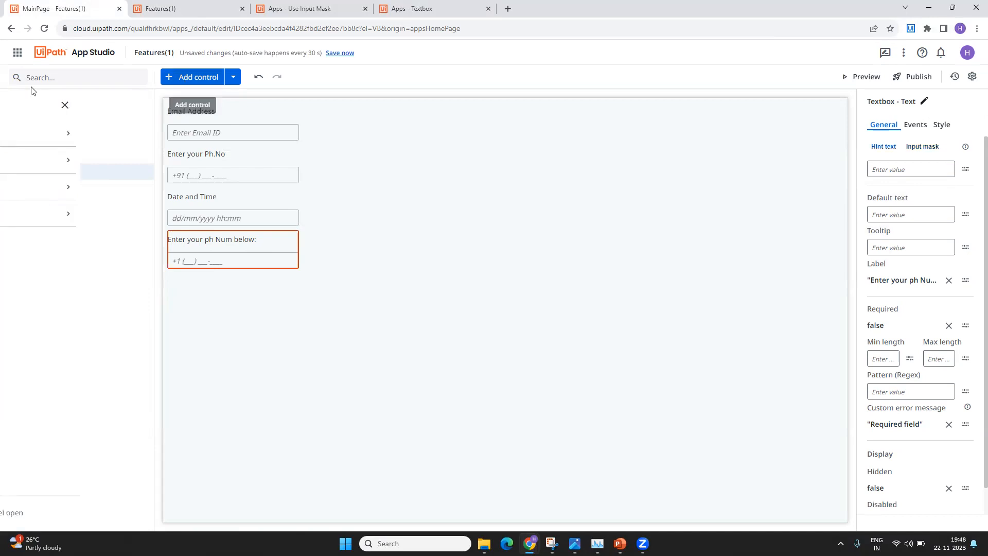
type("te")
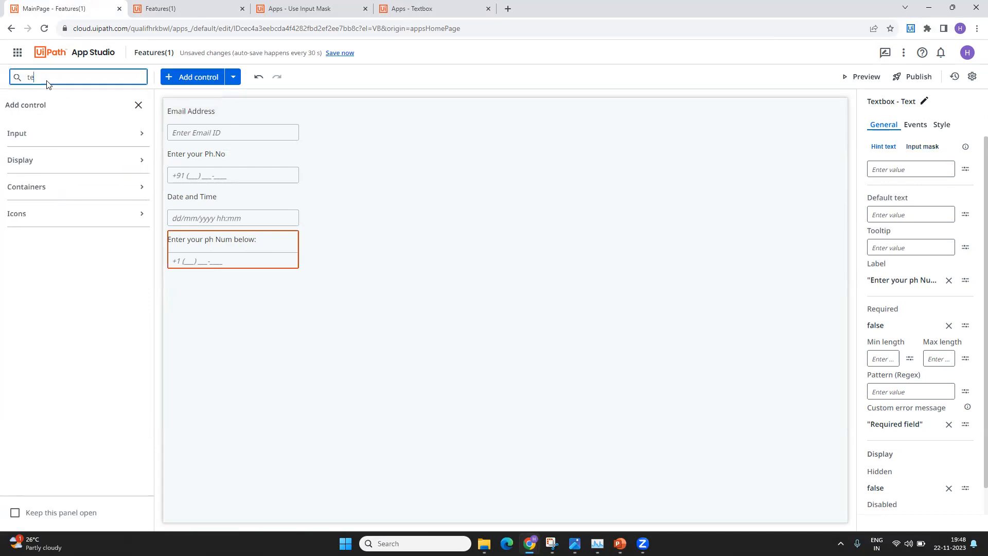
type("xt =")
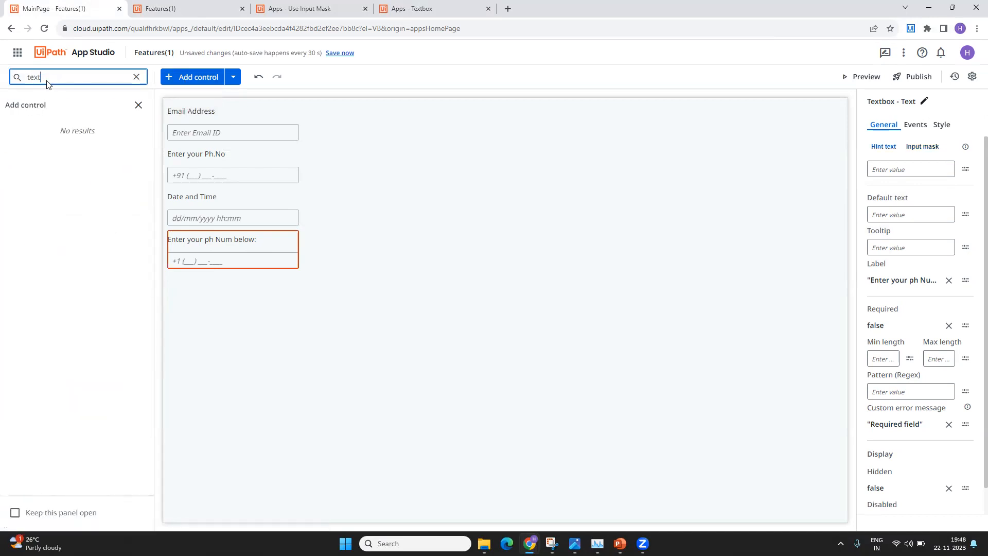
left_click_drag(38, 244, 195, 310)
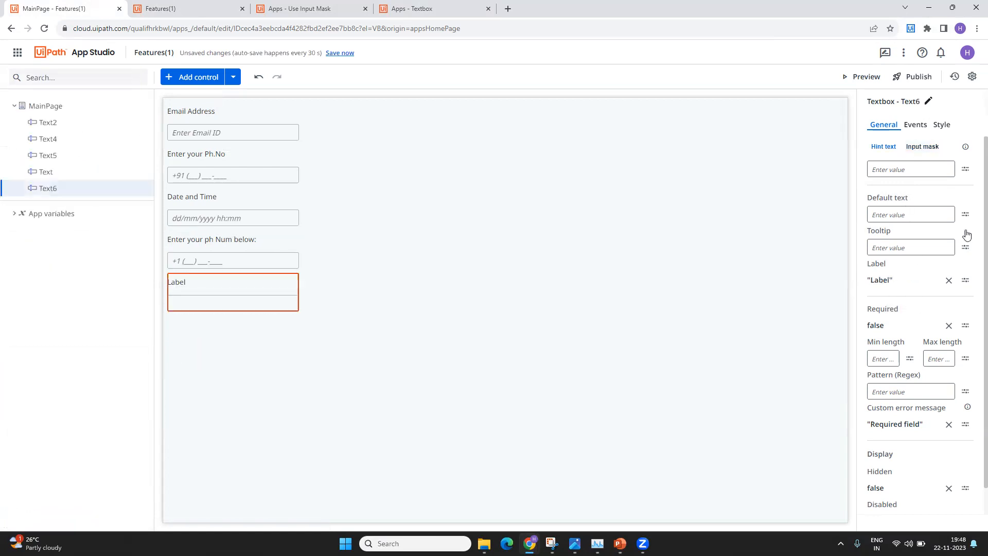
- Replace the new textbox's 'Label' text with 'Currency' in the expression editor and save
left_click(965, 280)
double_click(314, 178)
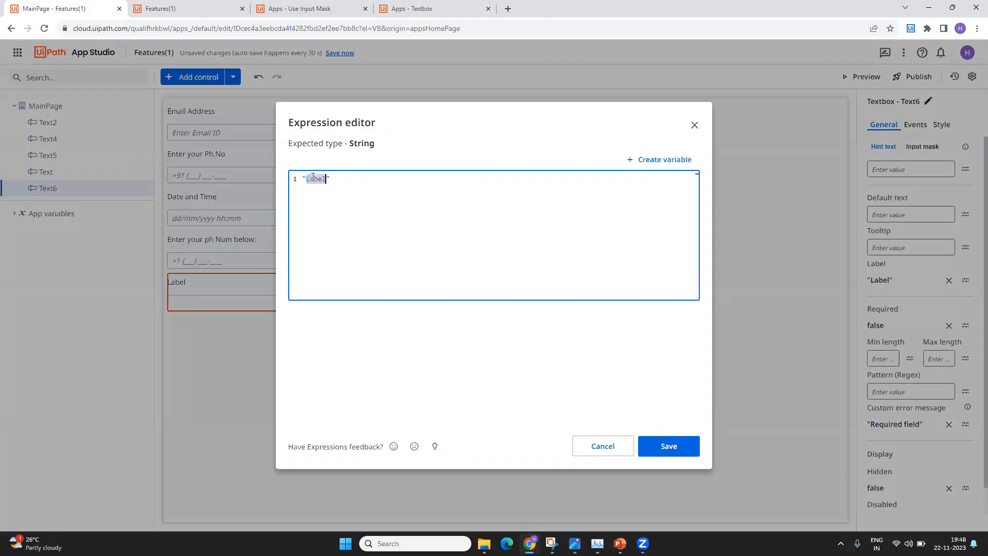
type("Currency")
left_click(664, 446)
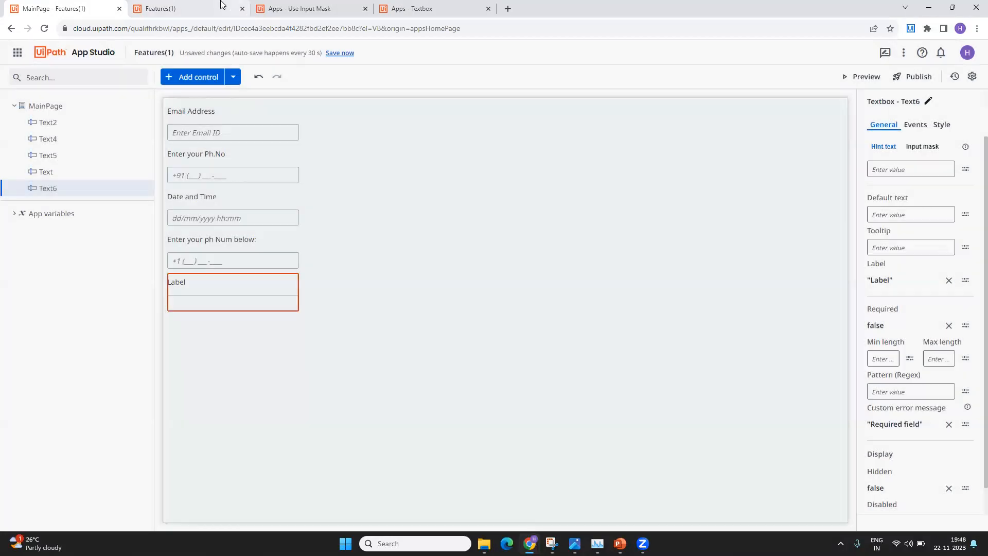
- Copy the $____.__ mask from the Use Input Mask Currency example and return to the editor
left_click(324, 4)
scroll(338, 329, "down", 20)
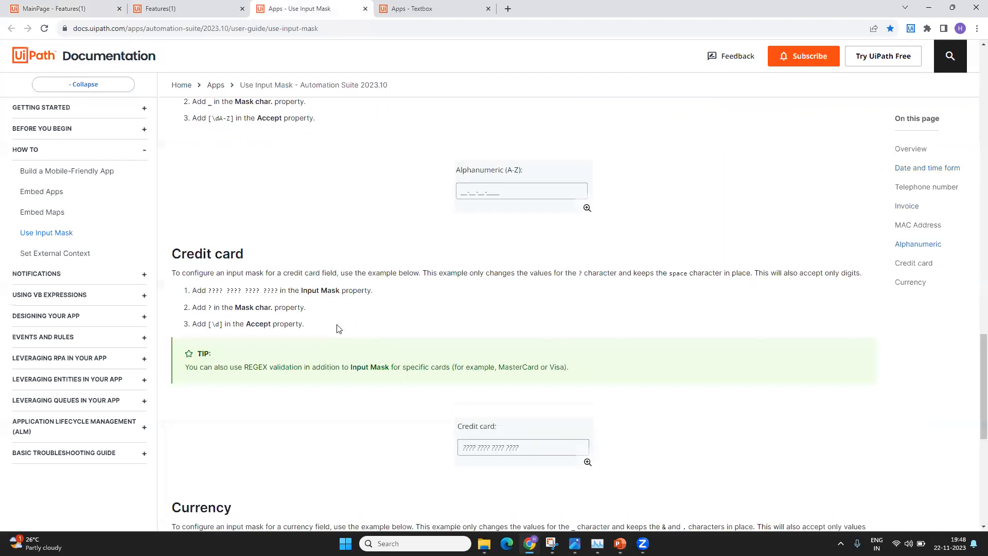
scroll(313, 239, "up", 1)
scroll(313, 238, "up", 2)
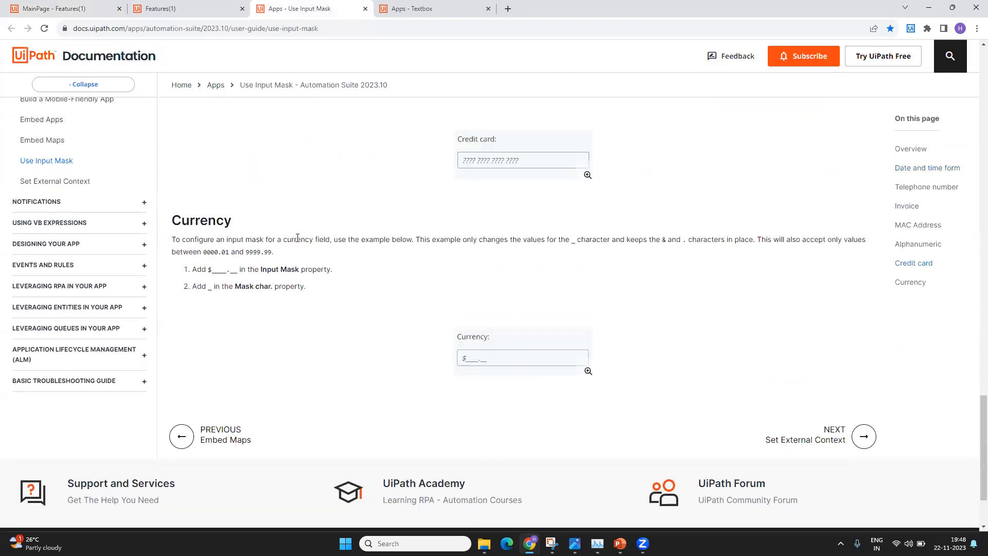
left_click_drag(208, 269, 237, 269)
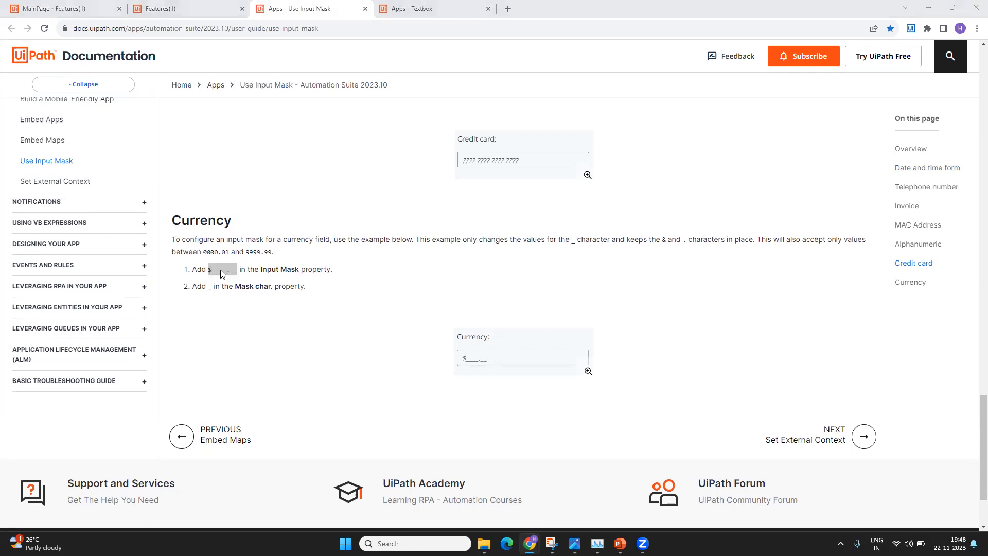
left_click(64, 8)
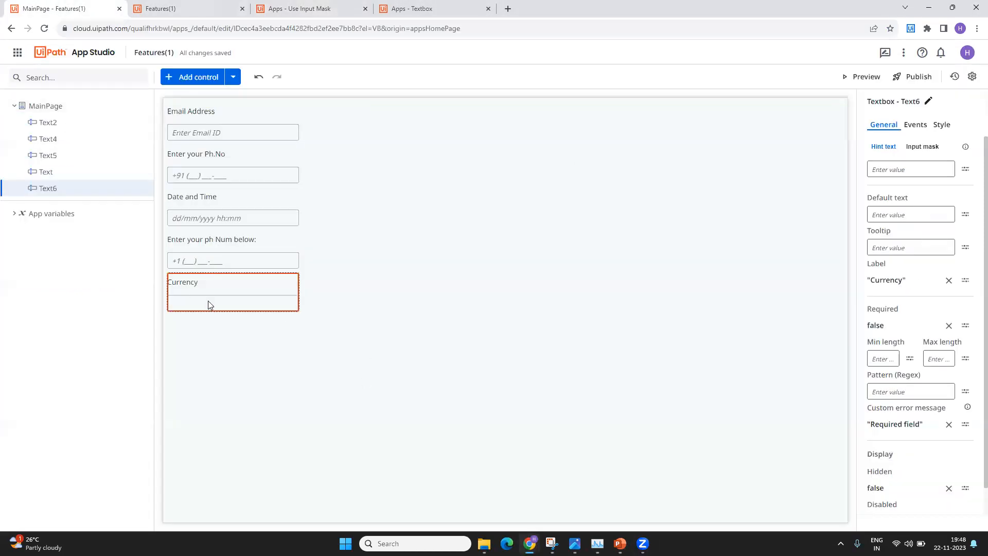
- Paste the $____.__ mask into the Currency textbox's Input mask field
left_click(922, 147)
left_click(927, 169)
type("$___.__")
left_click_drag(870, 169, 922, 171)
left_click(922, 171)
- Set the mask character to _ and accepted characters to [\d], then launch a preview
left_click(894, 201)
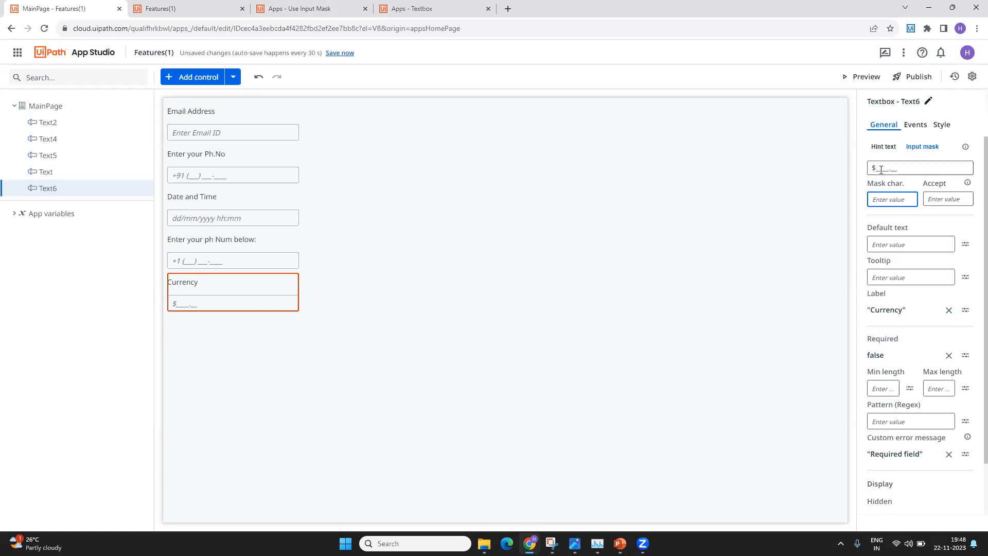
left_click_drag(876, 169, 889, 170)
left_click(890, 200)
type("_")
left_click(952, 201)
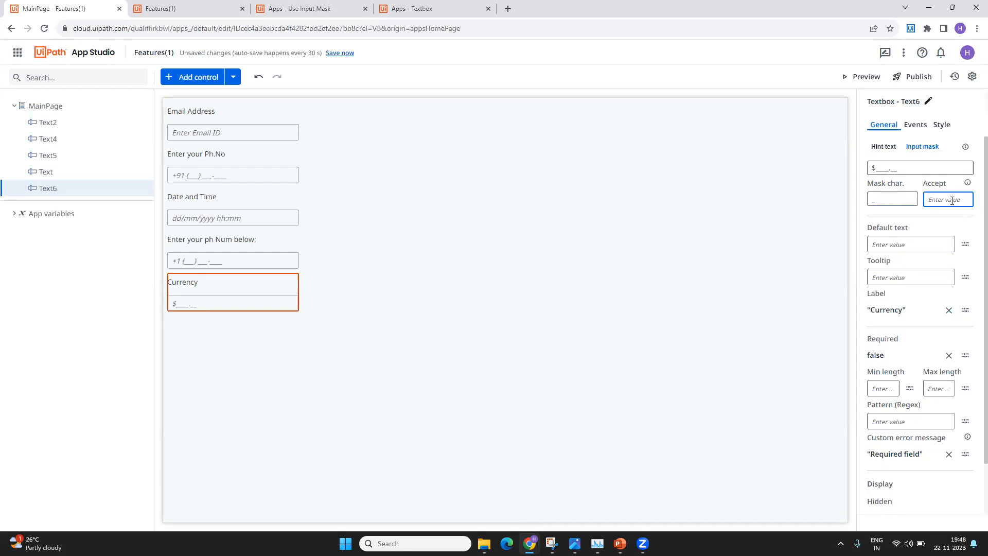
type("[\\d]")
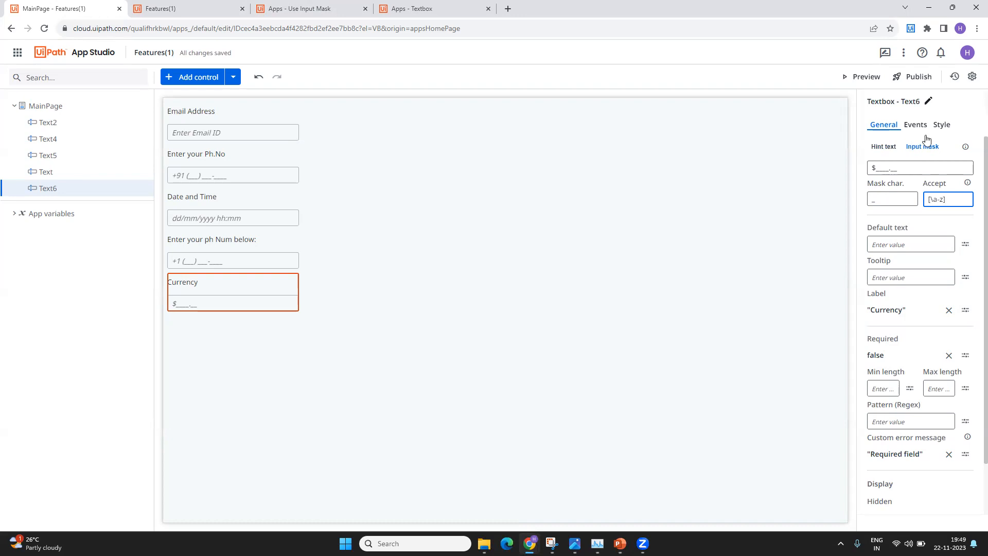
left_click(853, 81)
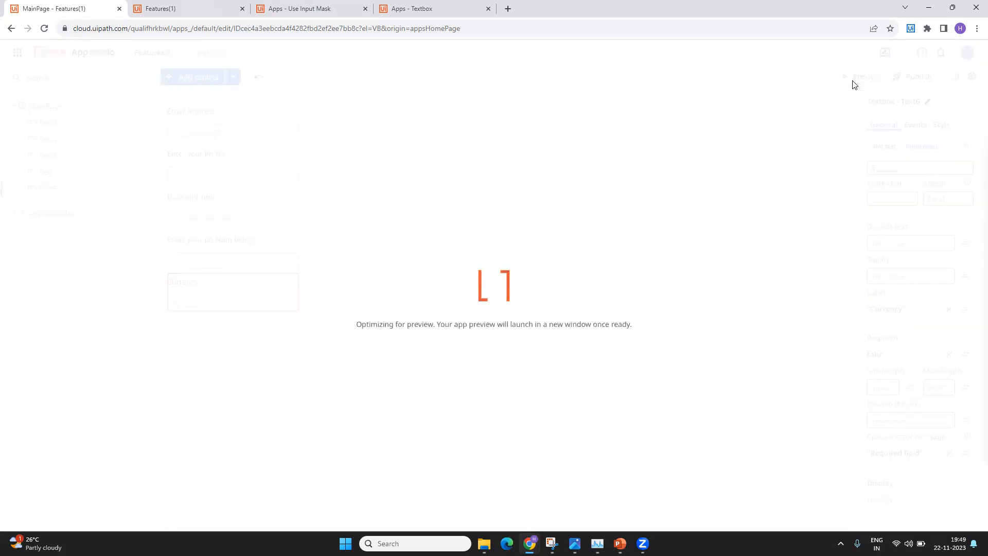
- Glance at the input mask docs and close the extra Features(1) tab
left_click(330, 8)
scroll(369, 372, "up", 4)
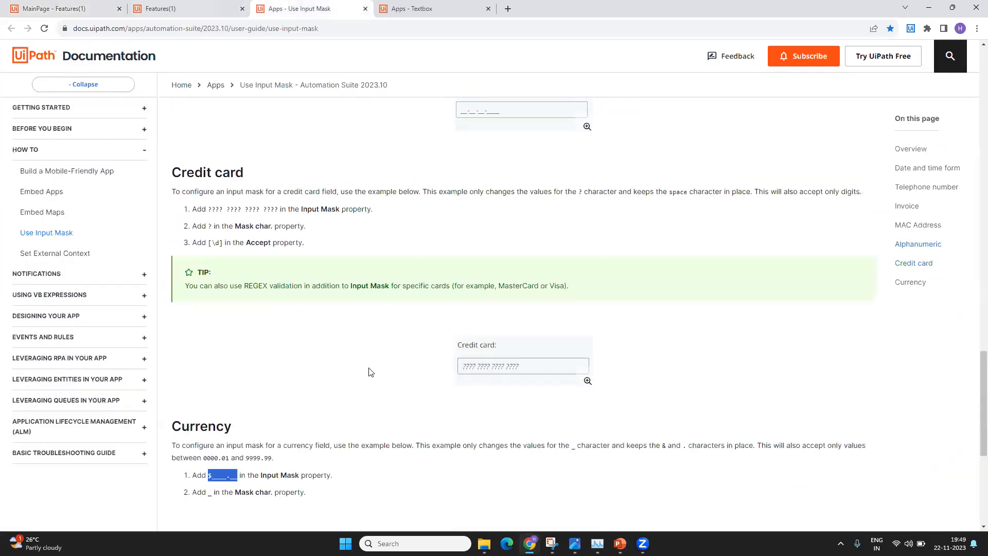
scroll(369, 372, "up", 5)
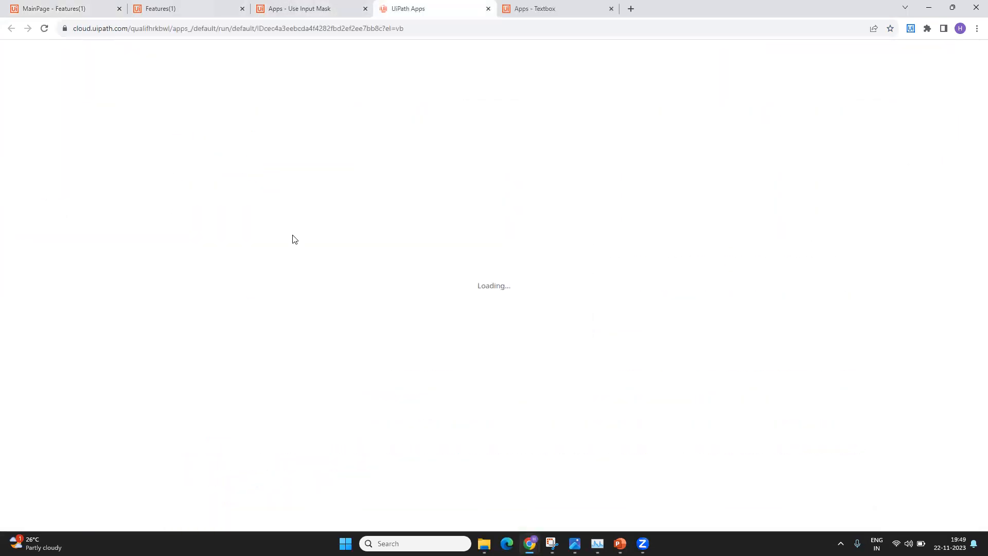
left_click(242, 8)
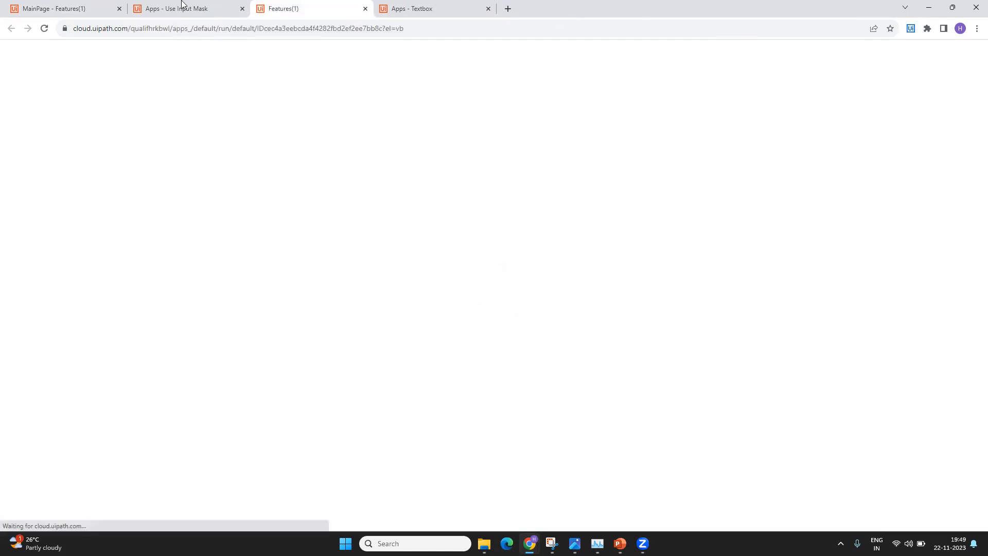
- Type 'gfhf.h' into the preview's Currency field, which accepts letters, then return to the editor
left_click(16, 247)
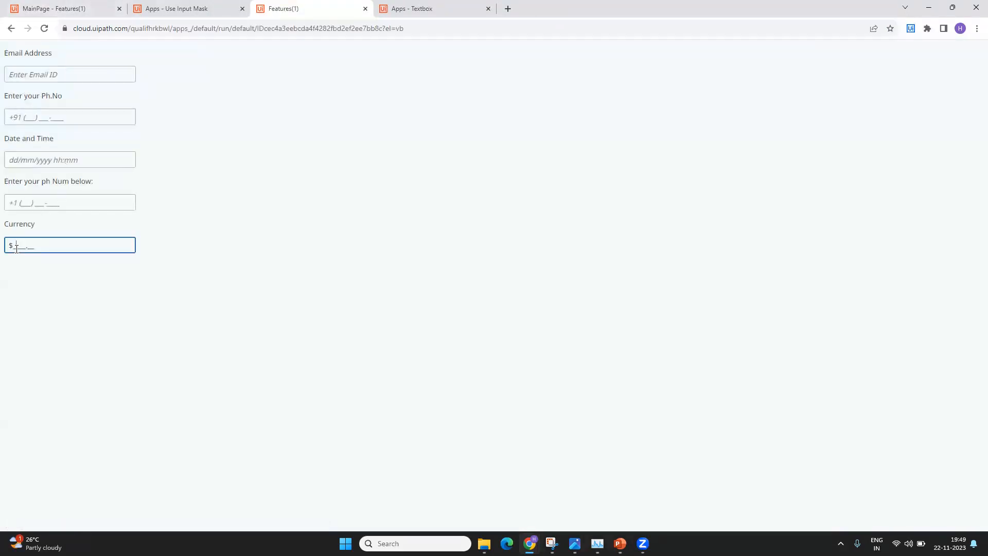
type("gfhf.hf")
double_click(13, 245)
left_click(91, 332)
left_click_drag(11, 245, 66, 243)
left_click(102, 338)
left_click(98, 5)
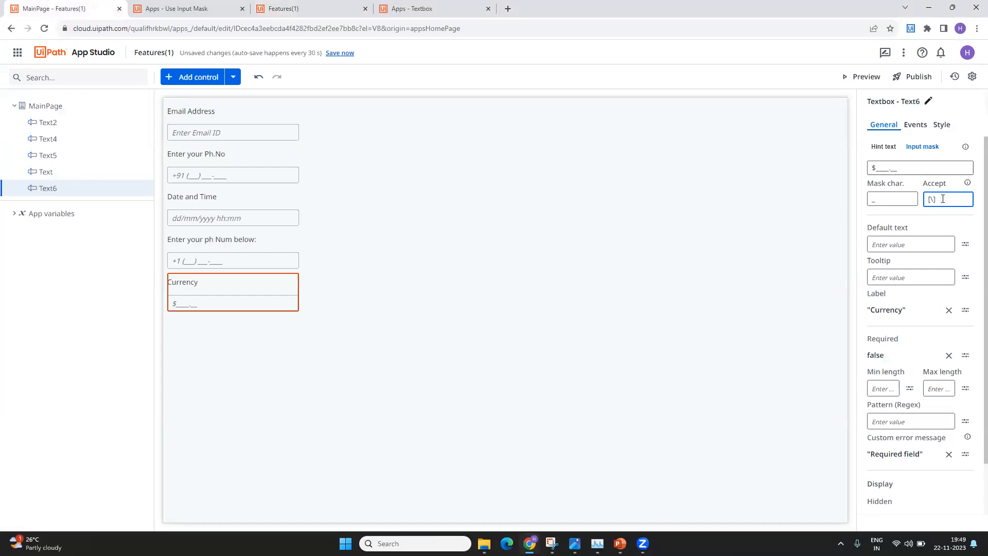
- Launch a fresh preview and browse the input mask docs down to the Credit card example
left_click(877, 78)
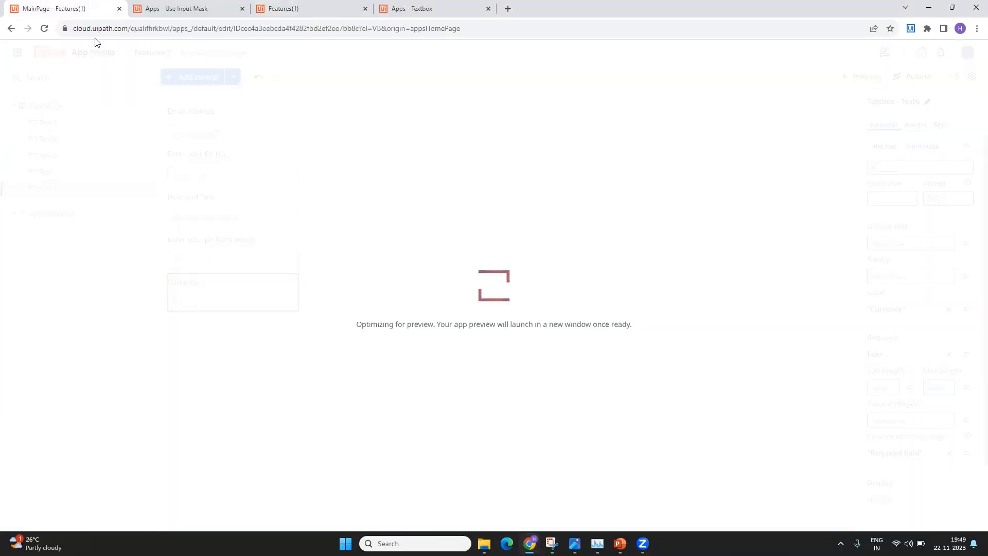
left_click(192, 8)
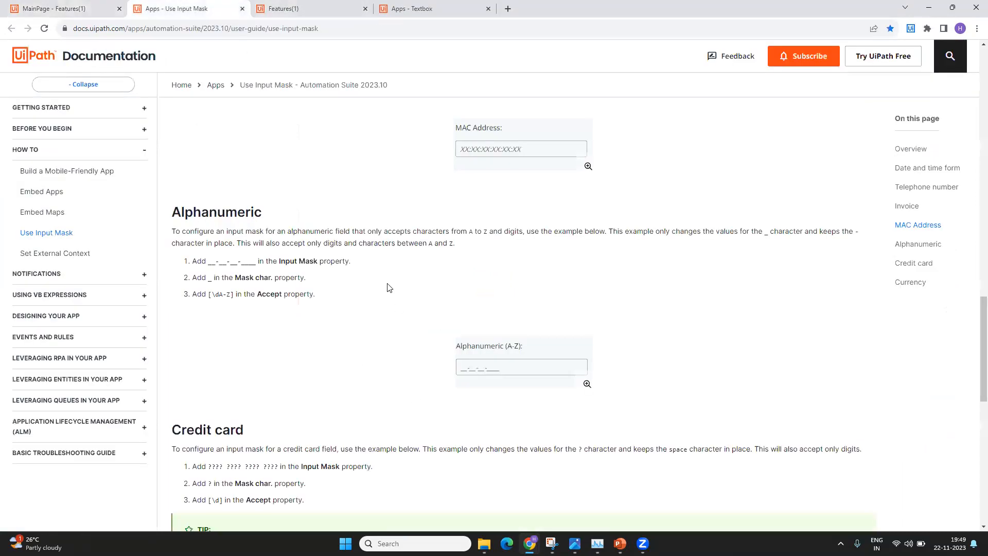
scroll(186, 262, "up", 1)
left_click_drag(186, 262, 305, 263)
left_click(338, 377)
scroll(205, 326, "down", 3)
left_click_drag(205, 325, 244, 326)
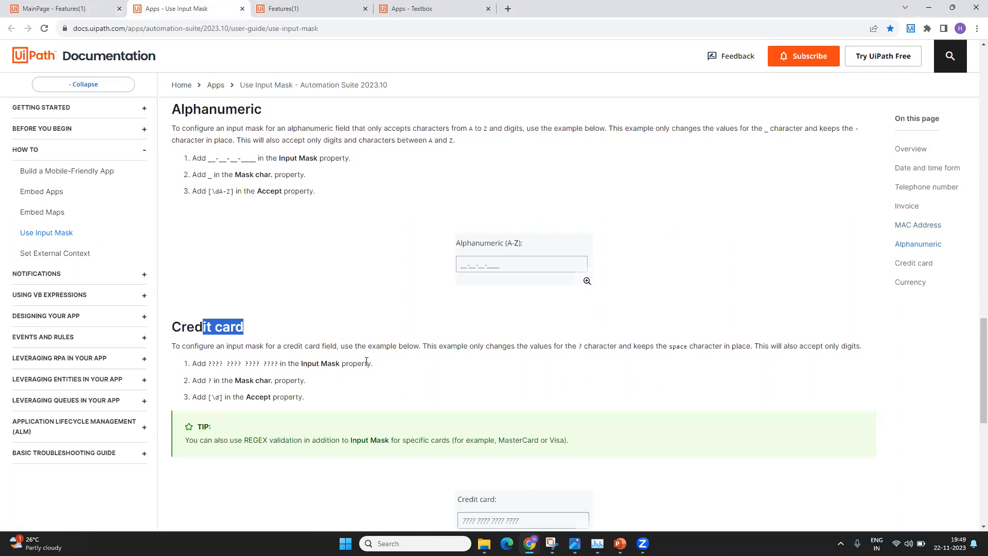
scroll(342, 340, "down", 5)
- Look over more mask examples in the docs, including MAC Address and Invoice
left_click(209, 8)
scroll(285, 415, "down", 4)
scroll(285, 415, "up", 15)
scroll(234, 391, "up", 3)
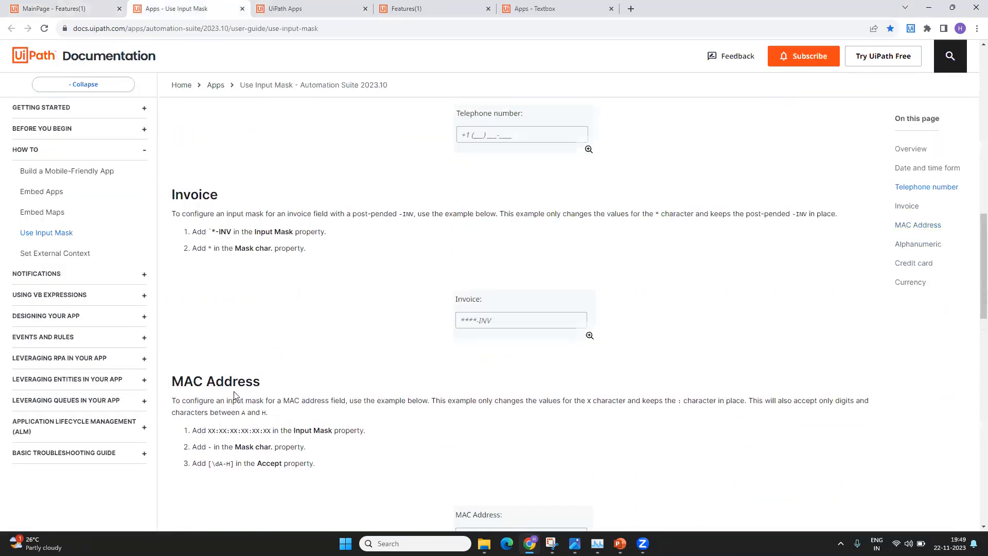
scroll(209, 404, "down", 2)
left_click_drag(208, 404, 291, 405)
left_click(282, 436)
scroll(282, 436, "up", 2)
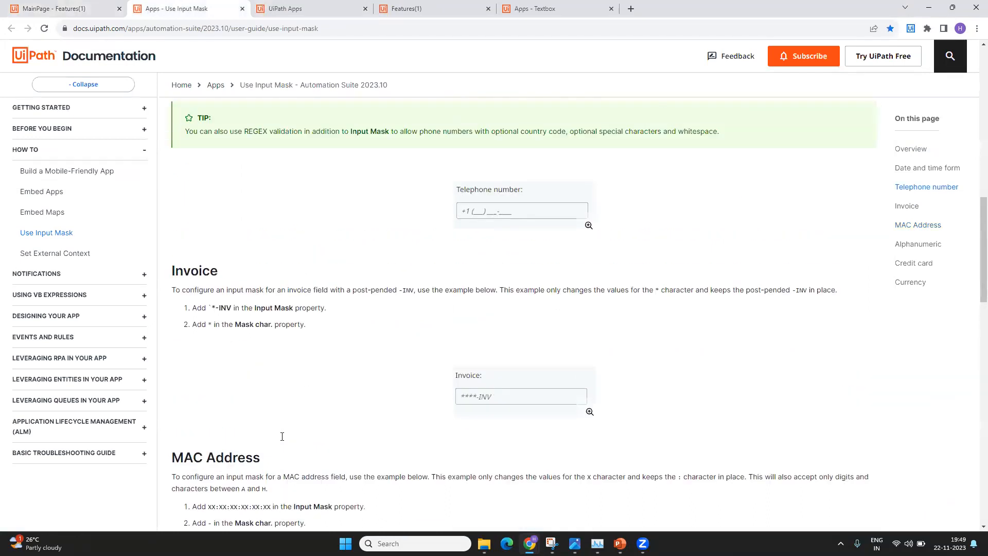
left_click_drag(227, 270, 184, 270)
left_click(300, 364)
- Enter 1732.48 in the preview's Currency field, yielding $732.48, then return to the editor
left_click(351, 4)
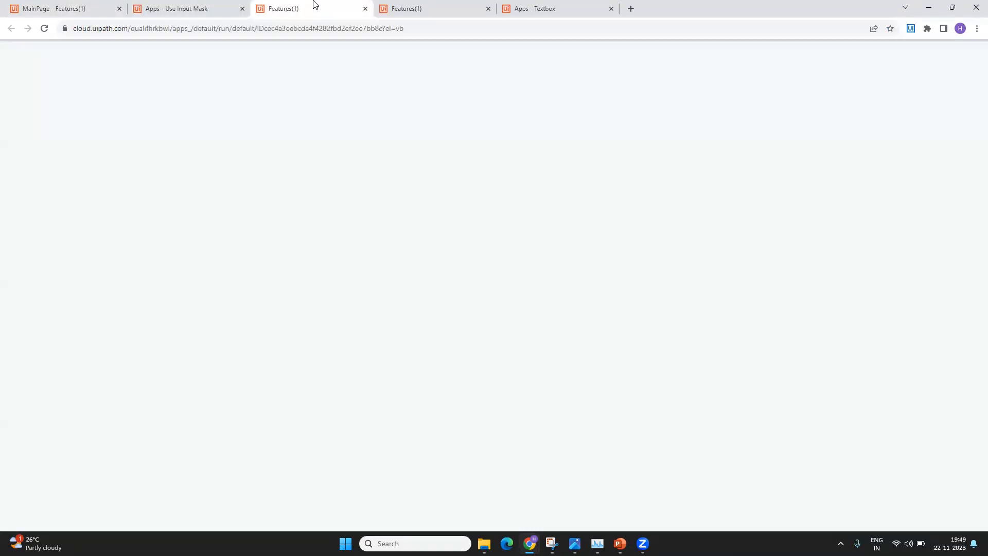
left_click(18, 245)
left_click(14, 246)
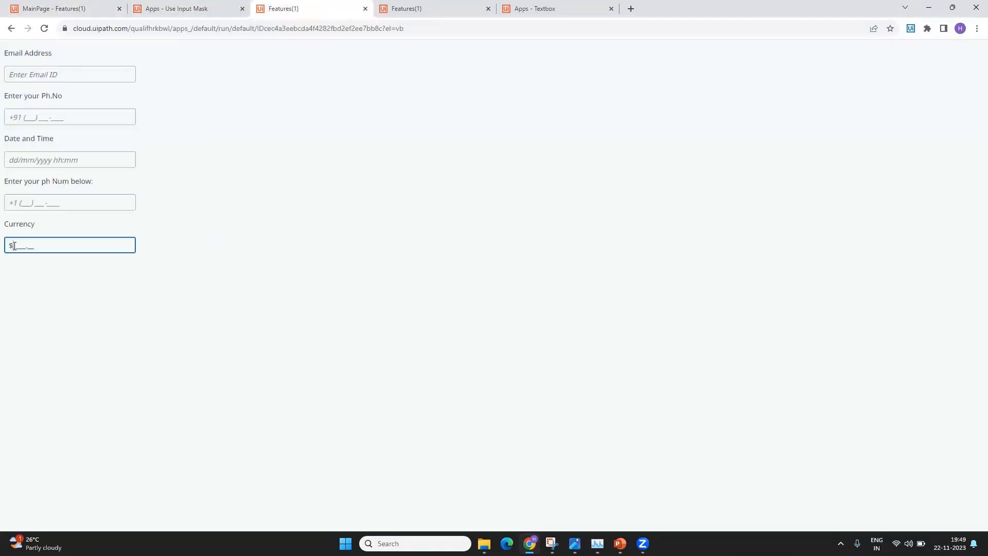
type("1732.48")
left_click(62, 301)
left_click_drag(19, 243, 55, 240)
left_click(76, 305)
left_click(32, 8)
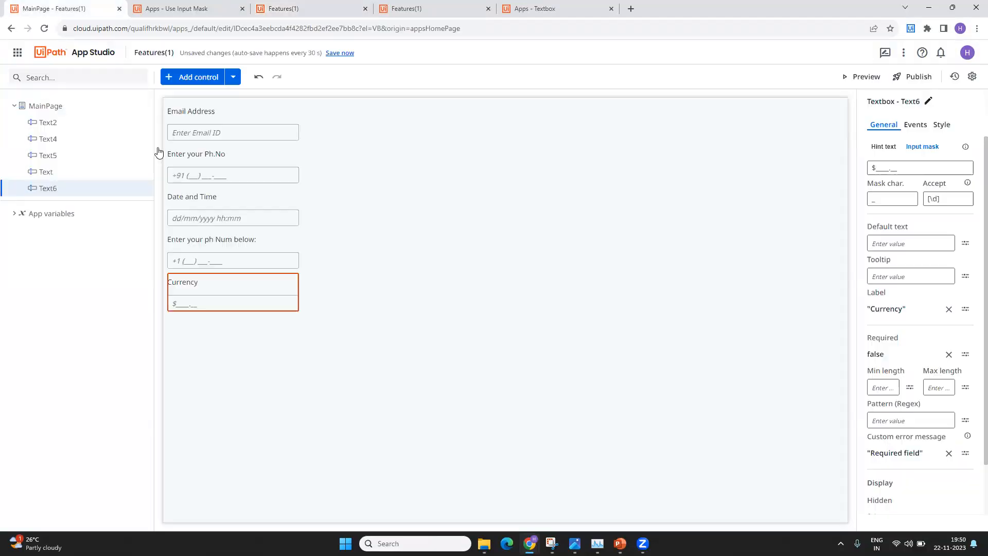
left_click(223, 282)
left_click(924, 148)
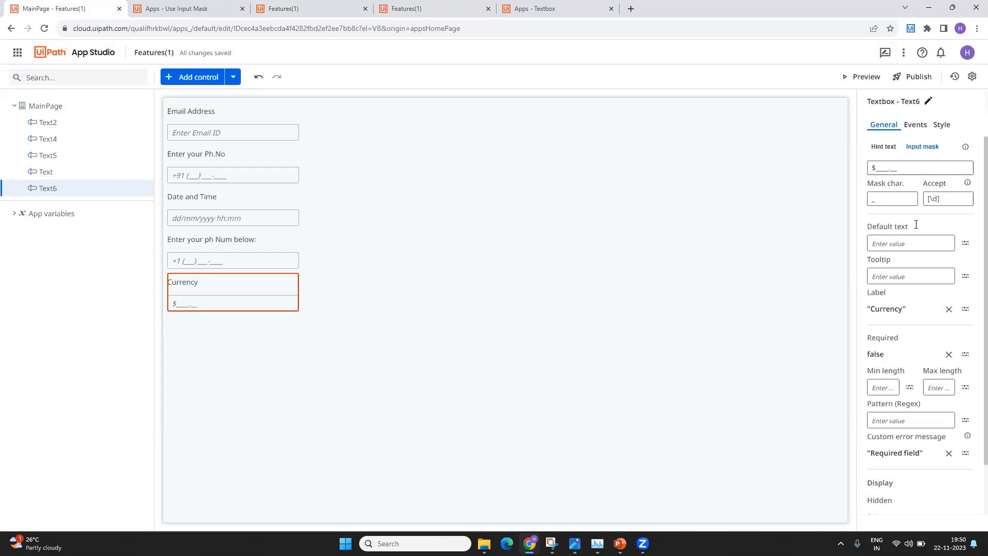
left_click(276, 140)
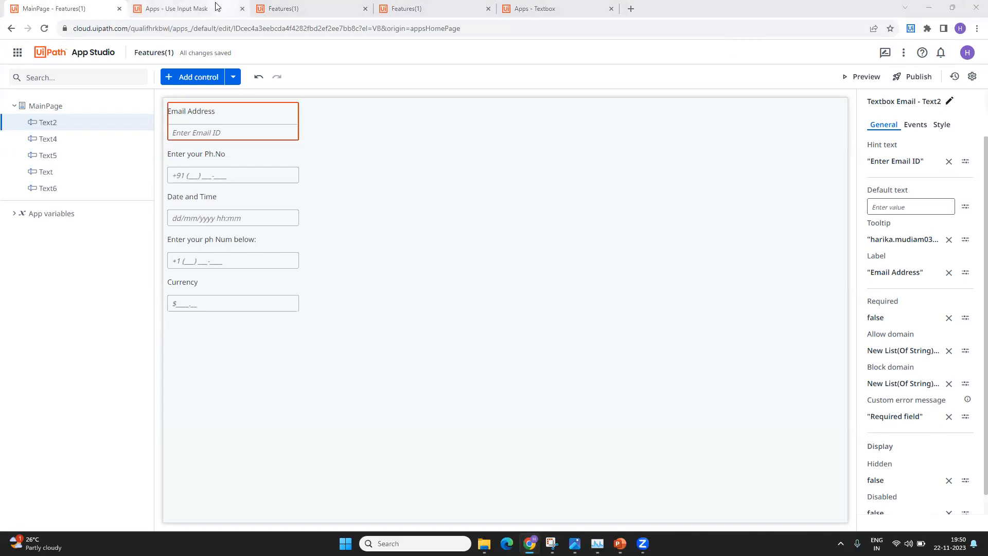
- Bring up the Apps - Use Input Mask page and scroll up to its Input Mask Overview
left_click(177, 9)
scroll(267, 294, "up", 15)
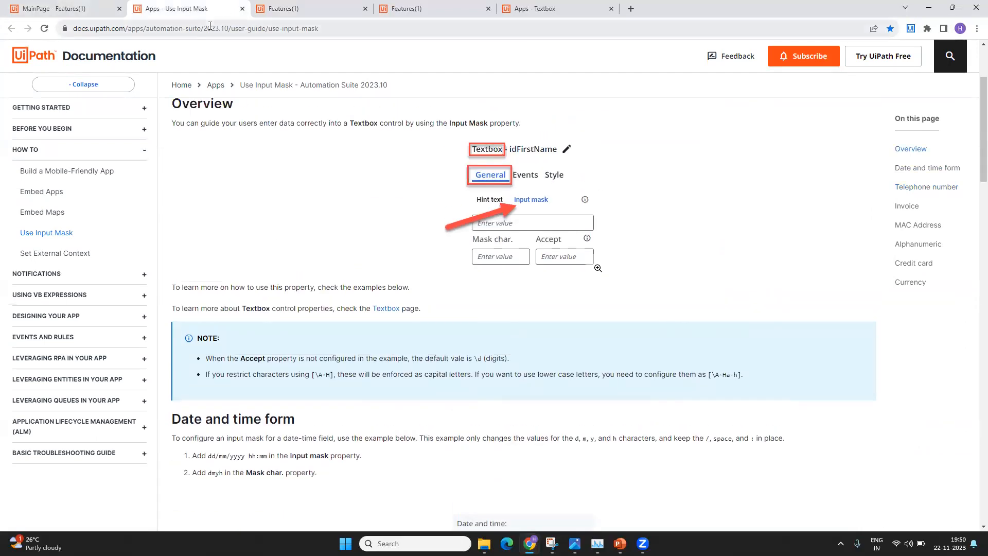
key("alt+Tab")
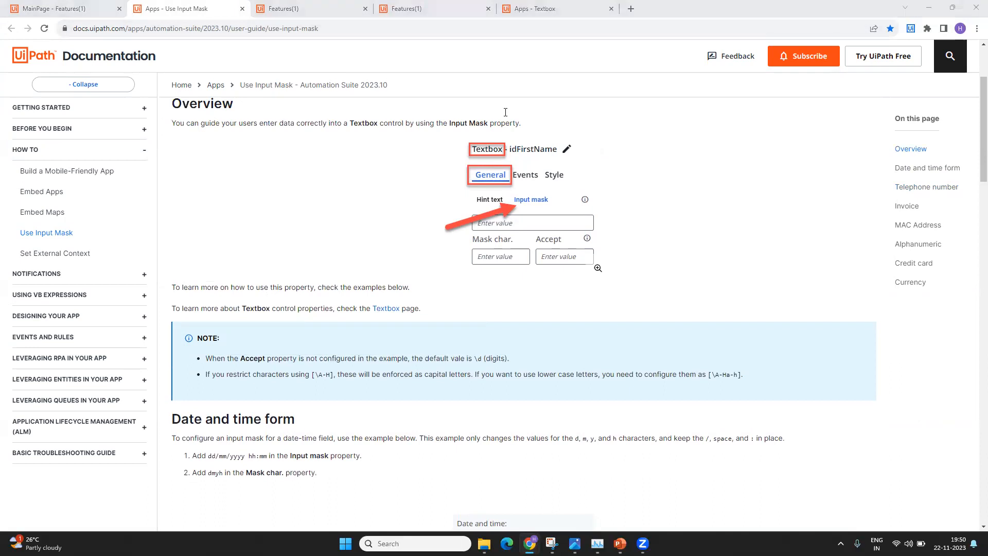